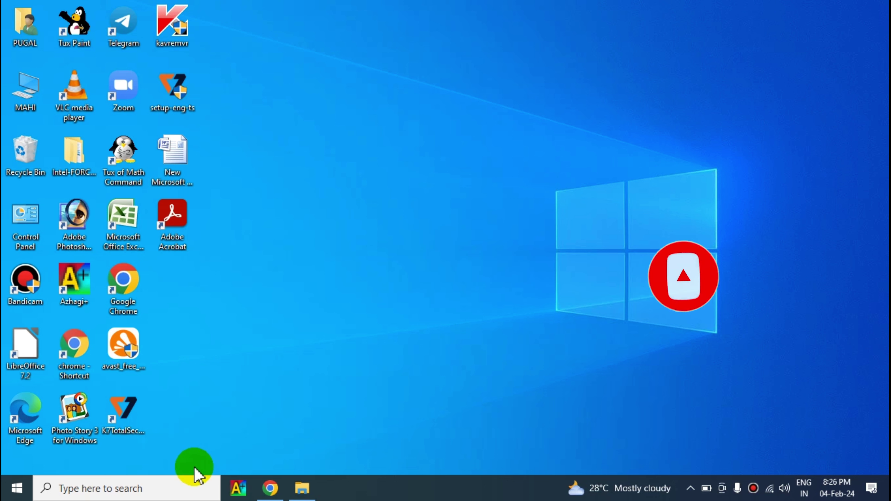
- Switch to Chrome, log in to EMIS with the prefilled credentials, and open the Staff Grievance section
click(269, 488)
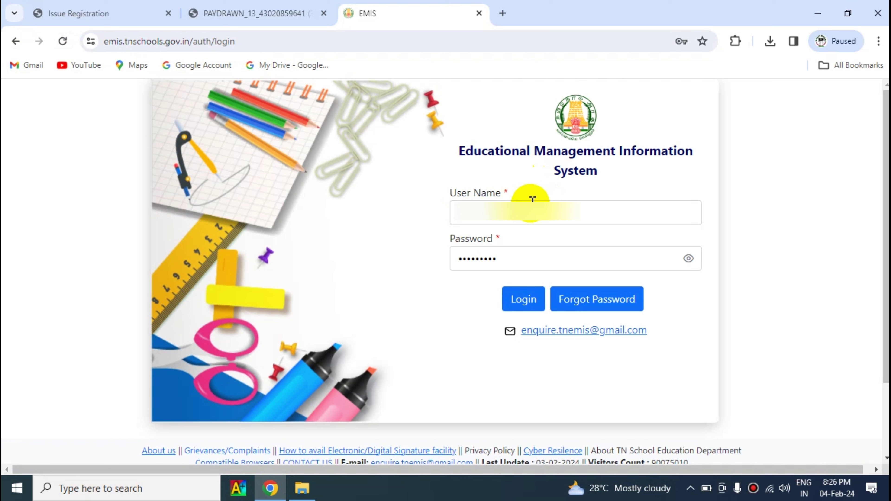
click(524, 299)
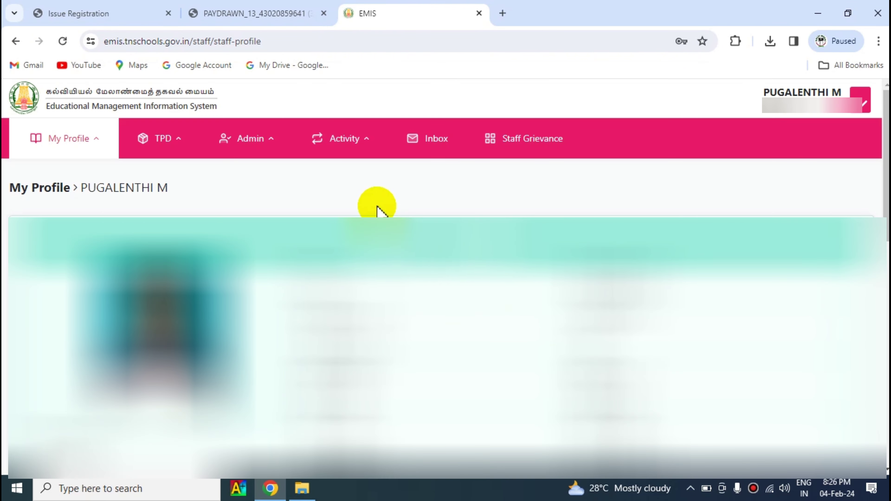
click(516, 147)
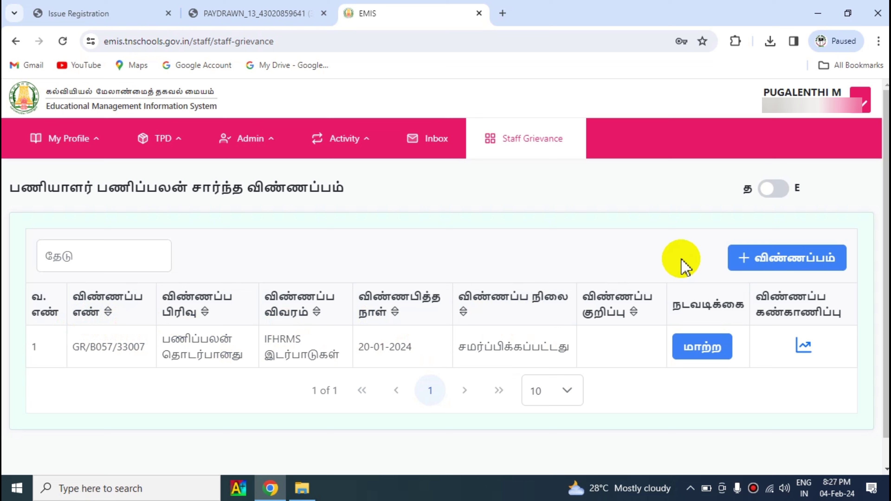
- Start a new staff grievance application (விண்ணப்பம்) and look over the whole blank form
click(775, 260)
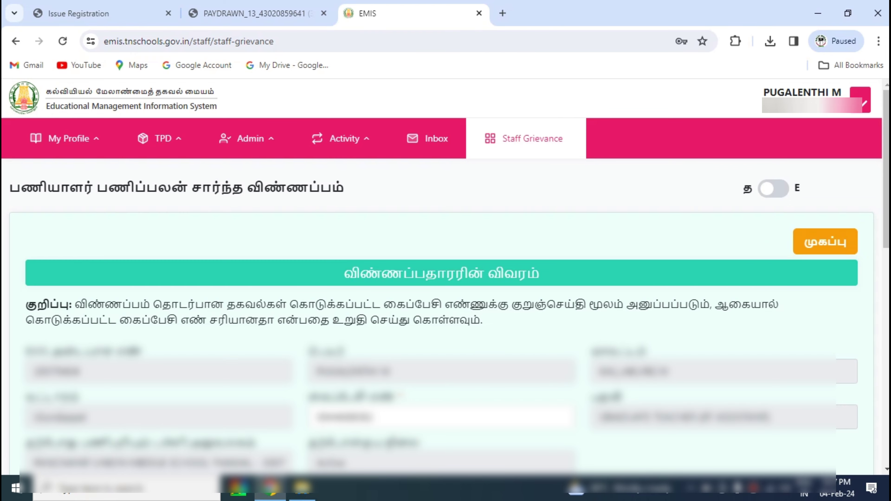
scroll(445, 279, down, 15)
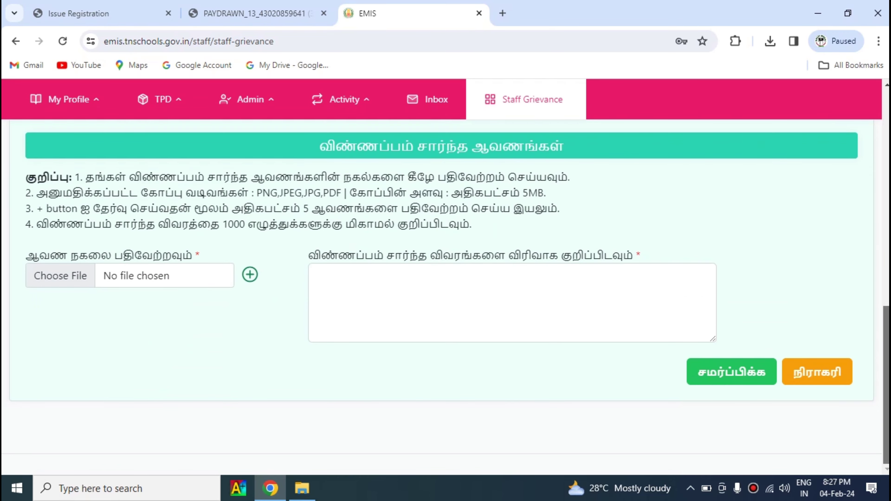
scroll(446, 298, up, 15)
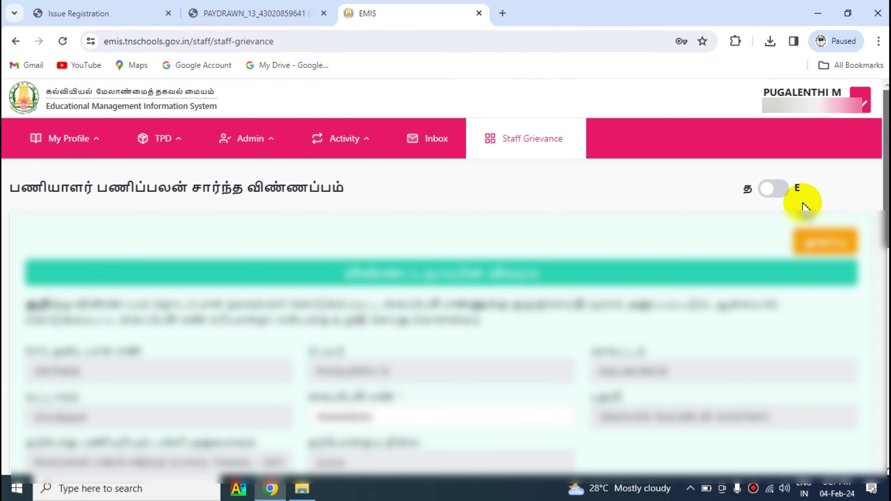
- Switch the grievance form to English, look through its sections, and switch it back to Tamil
click(771, 191)
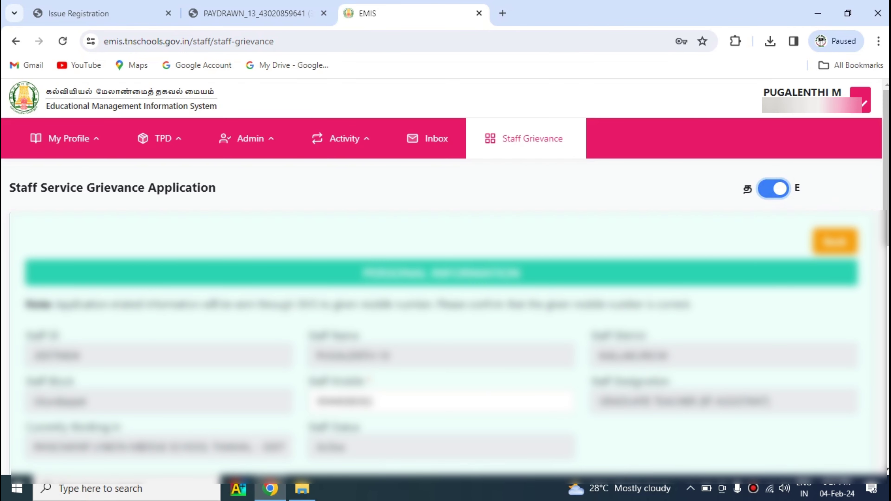
scroll(445, 291, down, 12)
scroll(446, 291, up, 7)
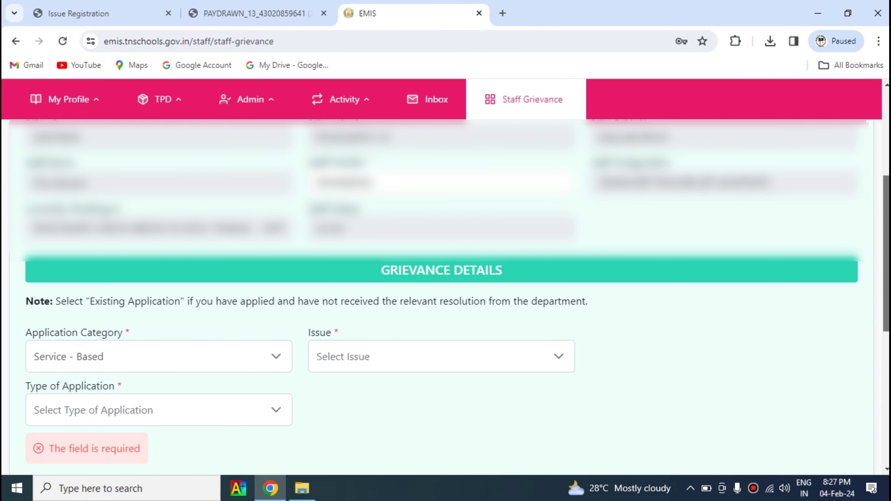
scroll(445, 274, up, 5)
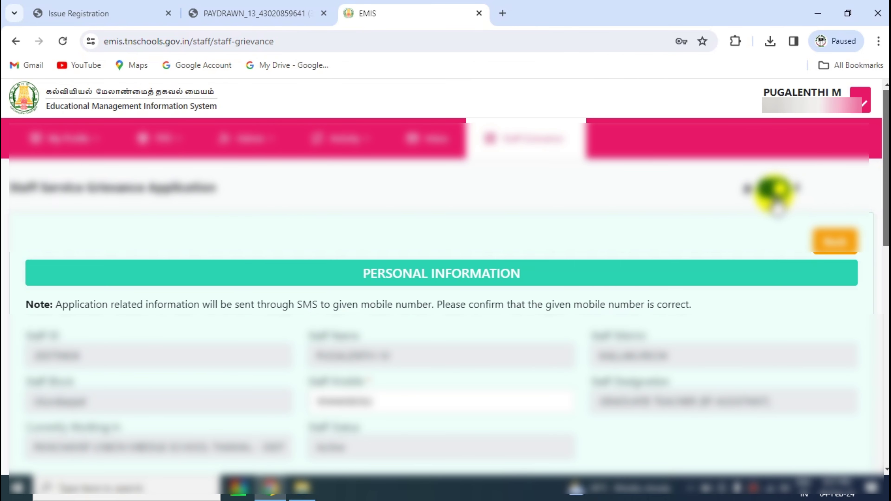
click(775, 193)
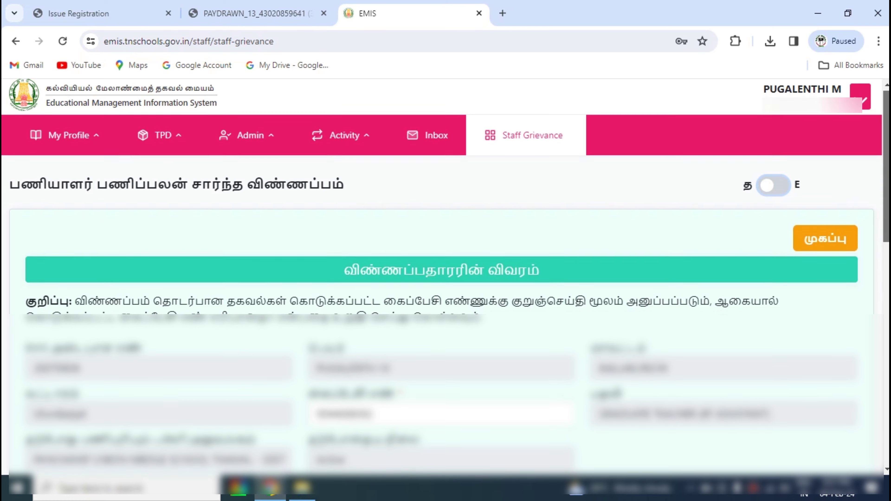
- Check the applicant's mobile number in the personal information section
scroll(207, 288, down, 3)
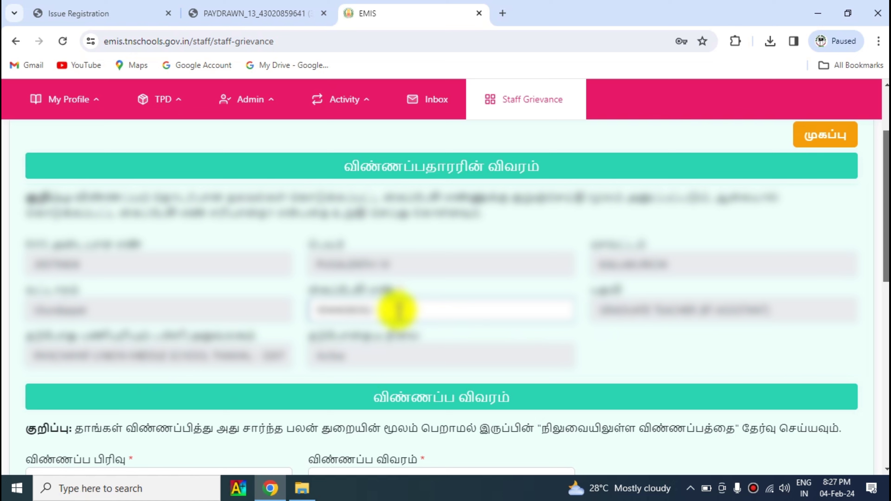
click(396, 309)
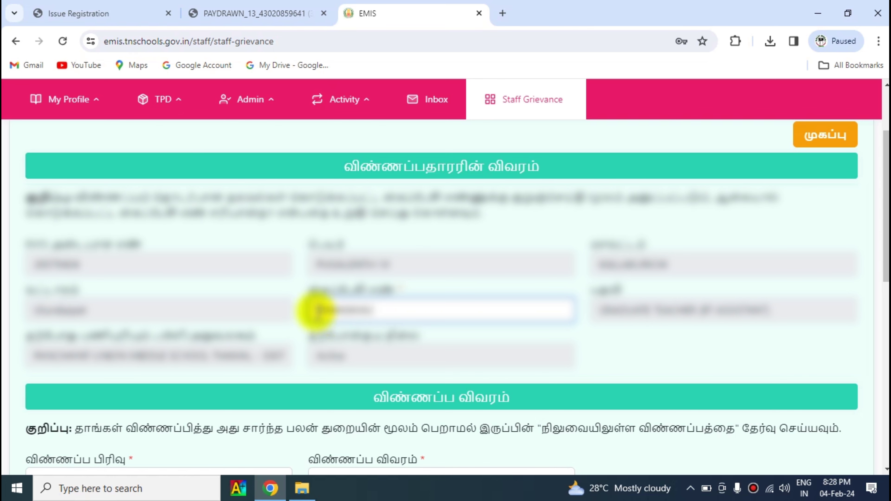
drag(314, 310, 388, 307)
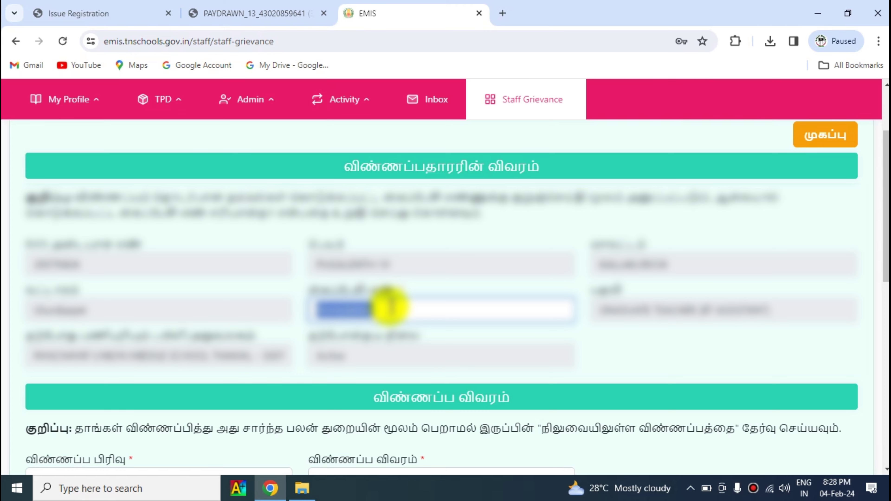
click(389, 306)
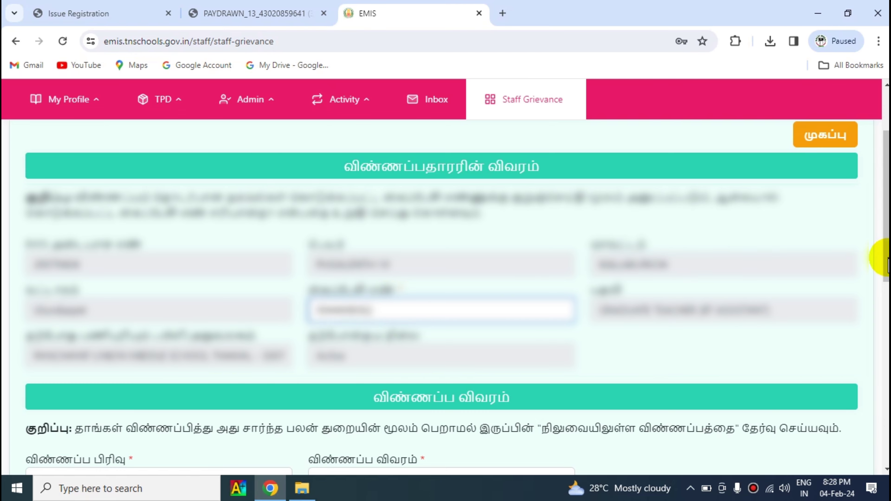
- Set the application category (விண்ணப்ப பிரிவு) to பணிப்பலன் தொடர்பானது
scroll(884, 258, down, 5)
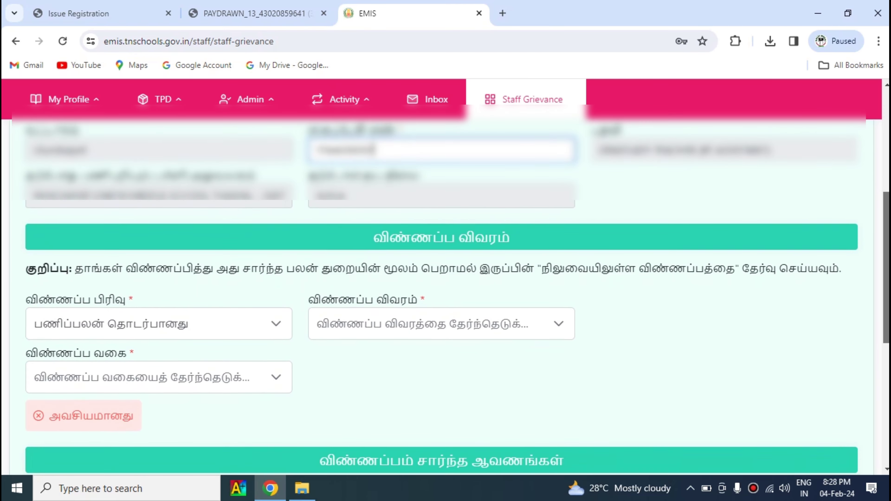
scroll(445, 298, down, 1)
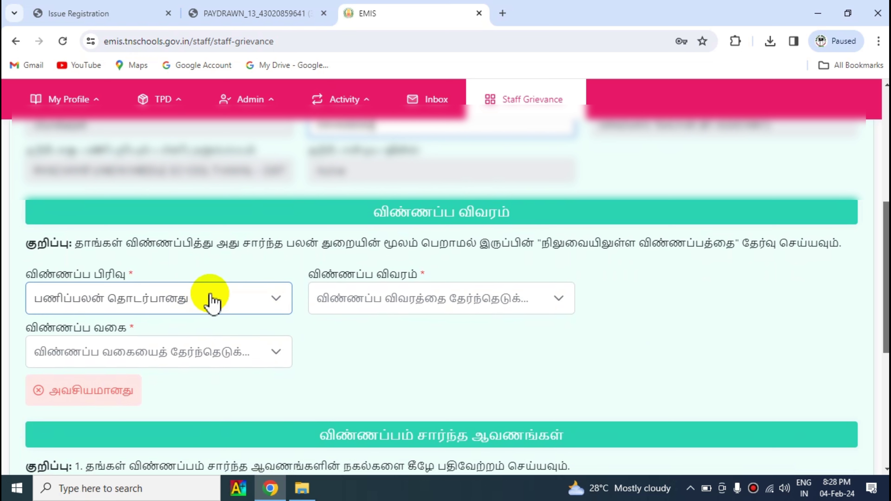
click(276, 301)
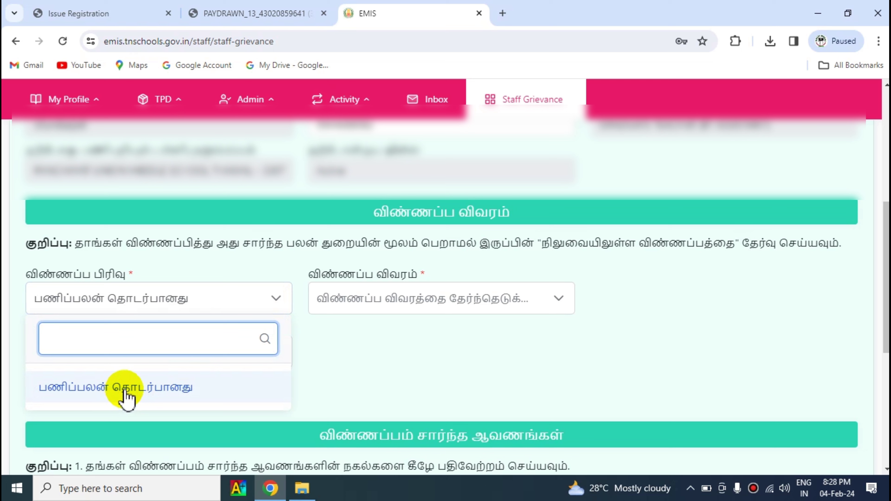
click(121, 399)
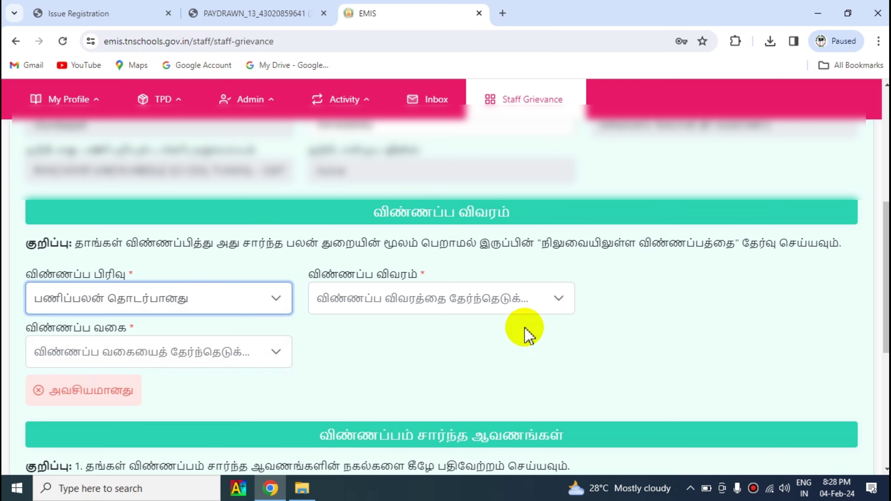
- Look through the available issues and set the issue (விண்ணப்ப விவரம்) to IFHRMS இடர்பாடுகள்
click(558, 298)
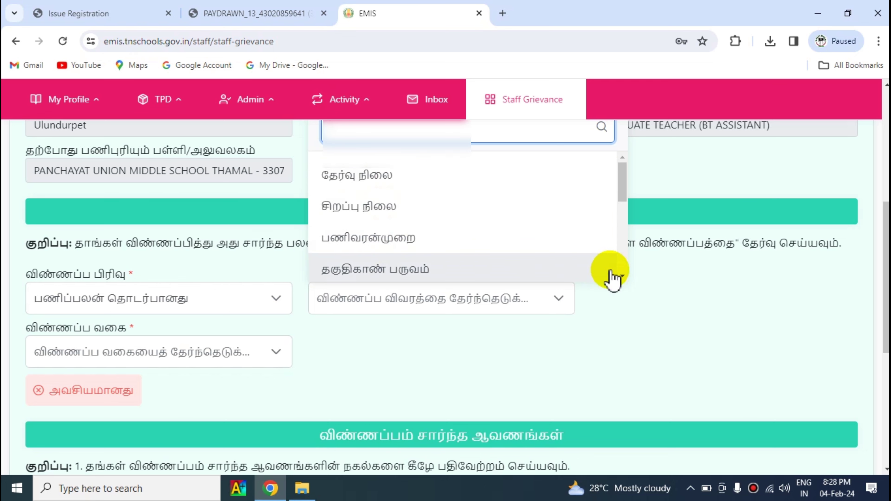
click(611, 277)
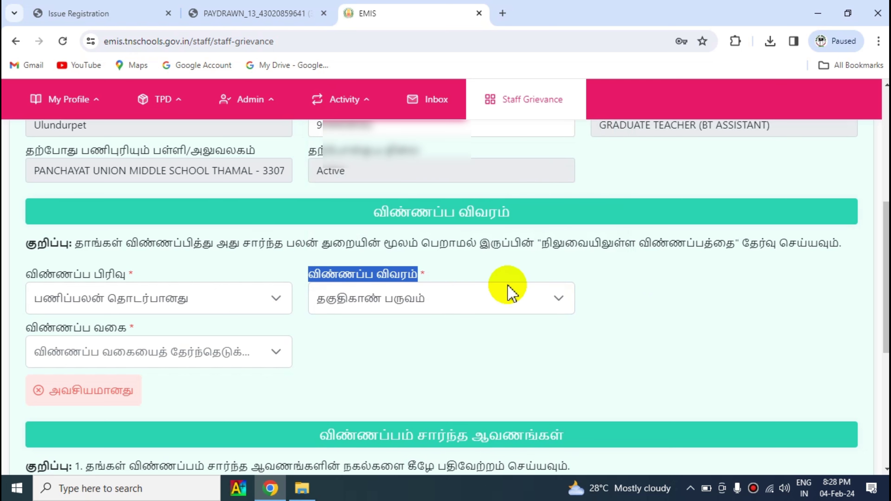
click(551, 302)
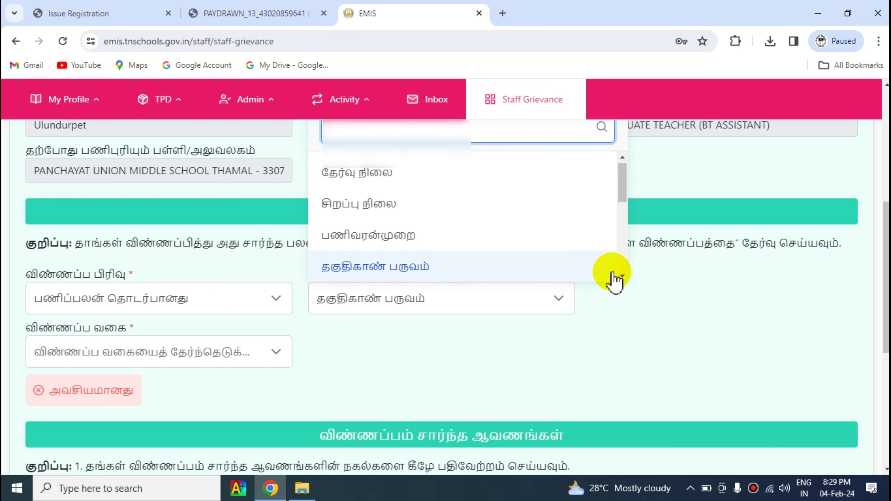
click(622, 276)
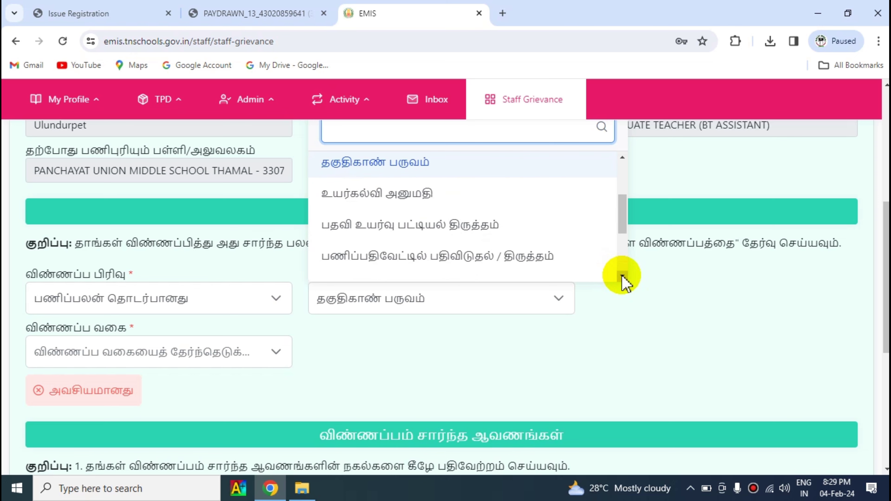
click(622, 277)
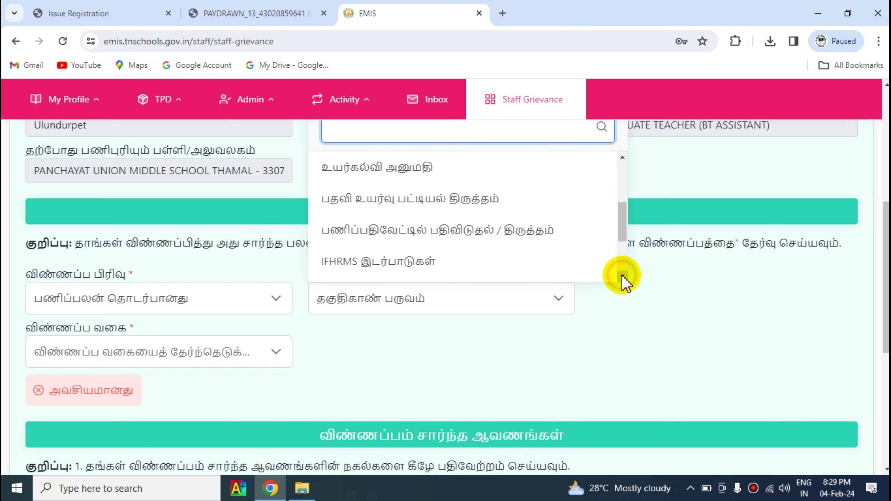
click(622, 277)
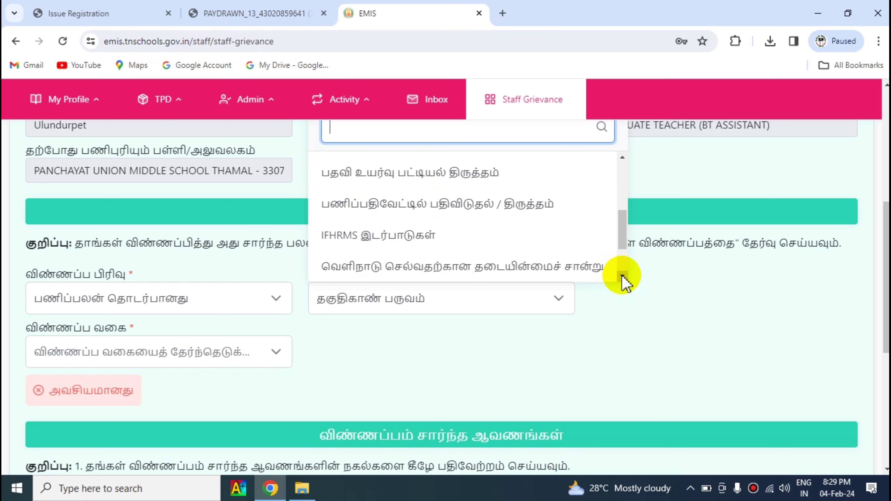
click(622, 277)
click(622, 277)
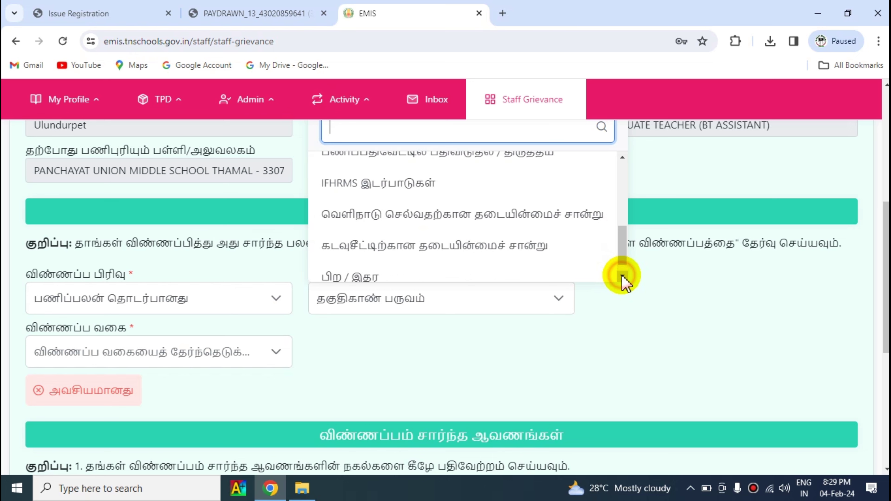
click(621, 276)
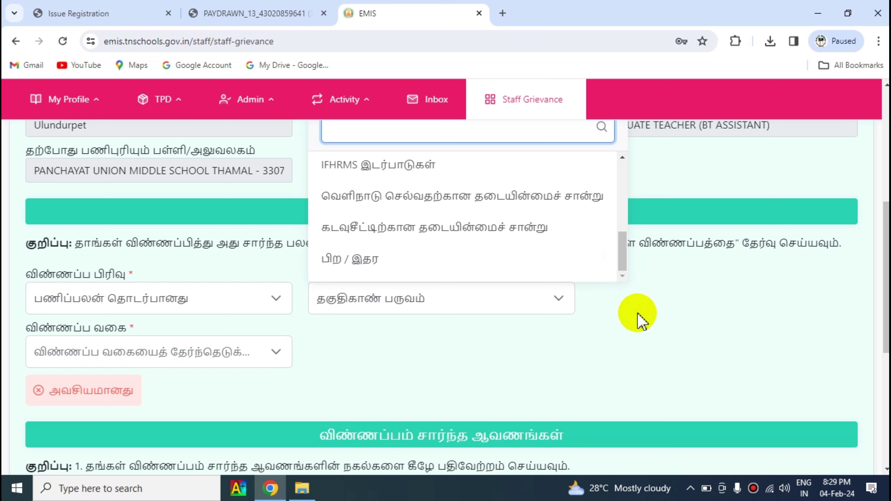
drag(622, 264, 624, 239)
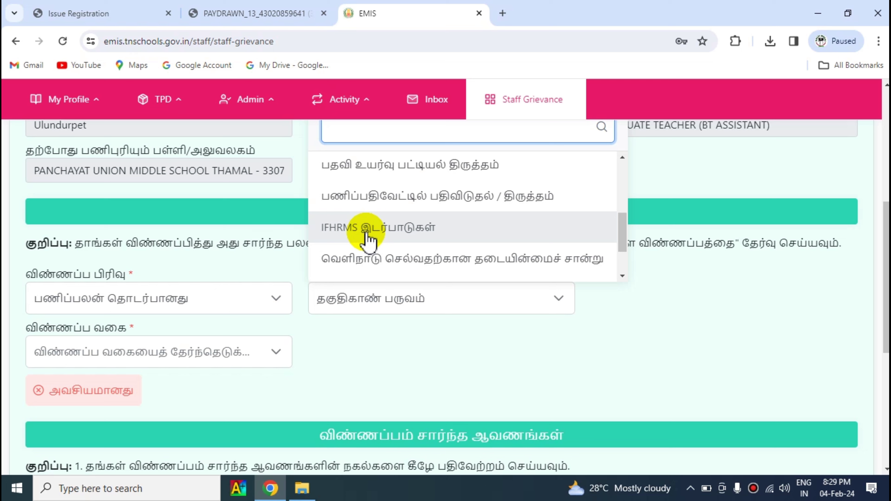
click(379, 228)
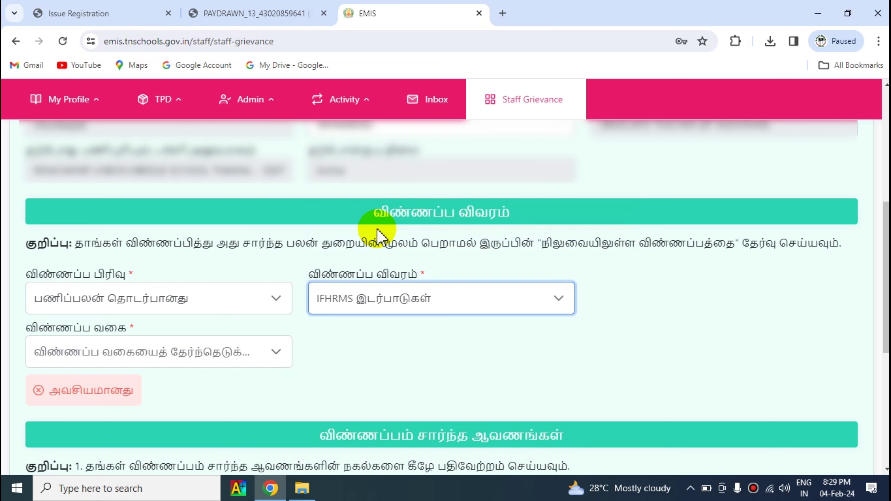
- Set the application type (விண்ணப்ப வகை) to புதிய விண்ணப்பம் and check the application date field
click(182, 353)
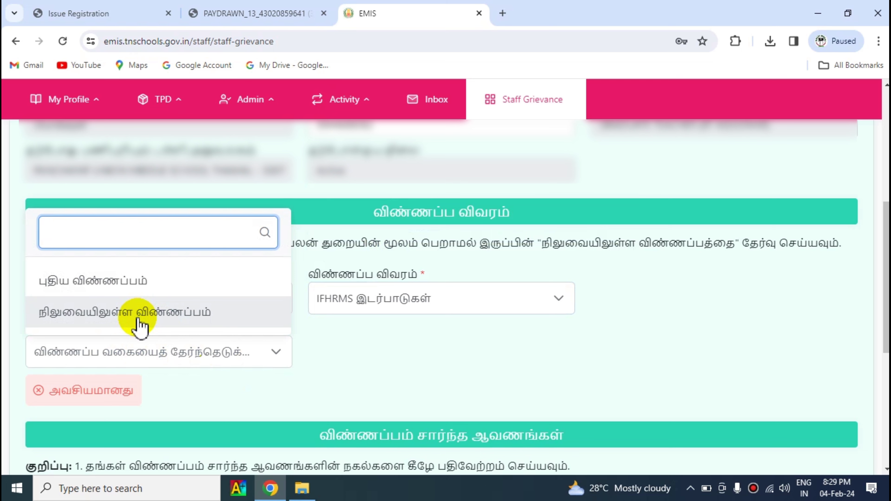
click(123, 291)
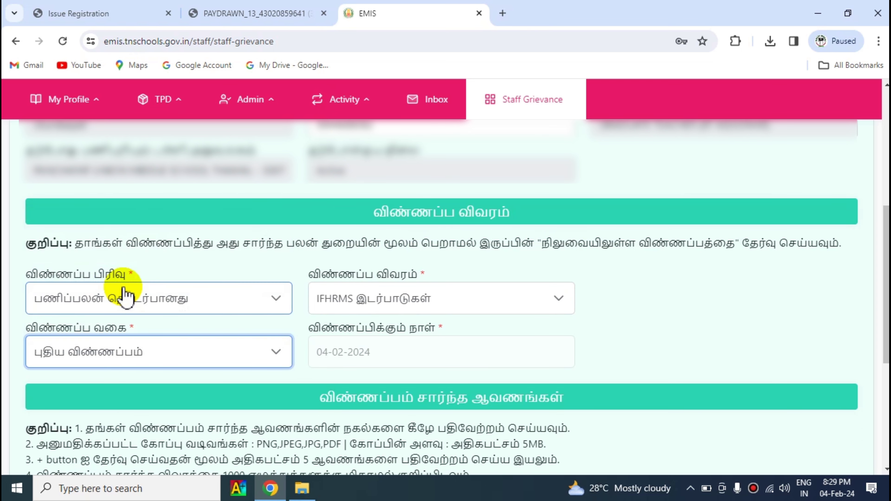
click(391, 349)
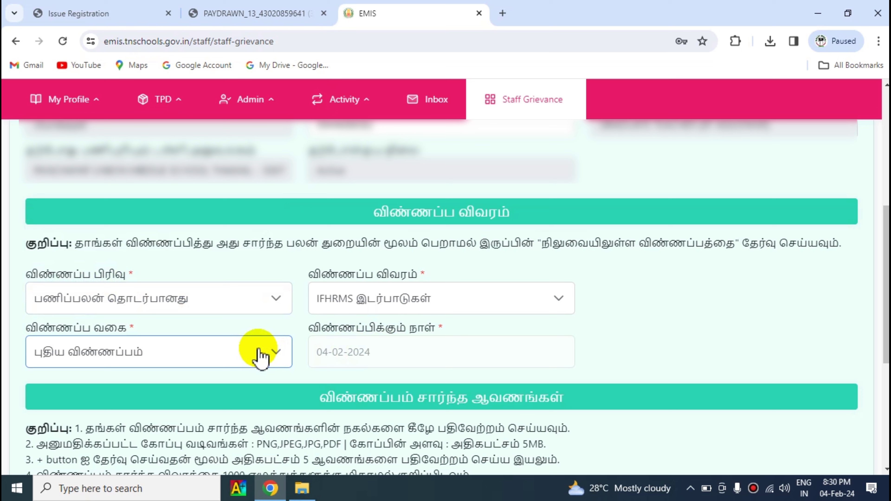
- Set the application type to நிலுவையிலுள்ள விண்ணப்பம் and enter 1223 as the application reference number (விண்ணப்ப ந.க. எண்)
click(258, 349)
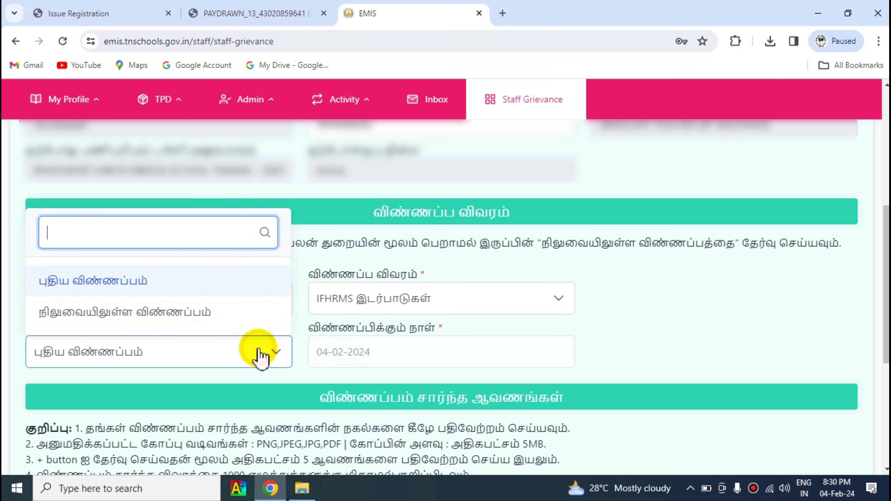
click(161, 317)
click(358, 354)
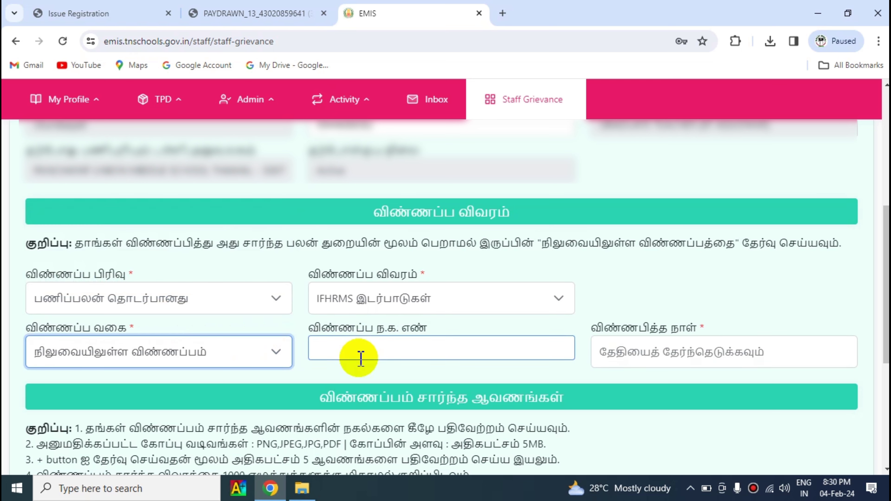
click(384, 351)
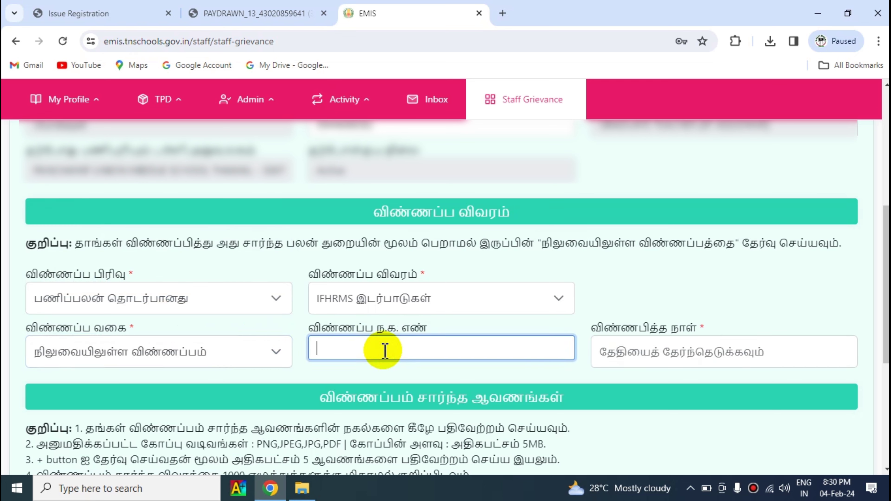
text(1223)
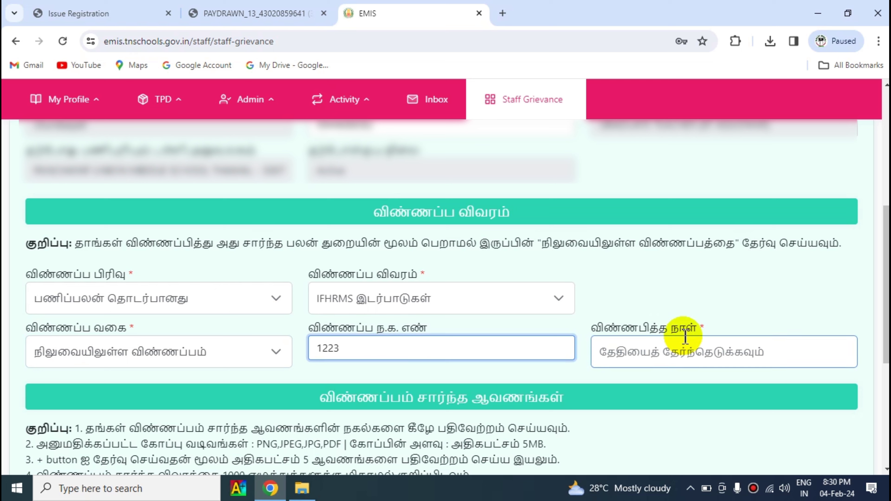
- Set the application date (விண்ணபித்த நாள்) to 24-12-2023 and check the pending days field (நிலுவையிலுள்ள நாட்கள்)
click(700, 346)
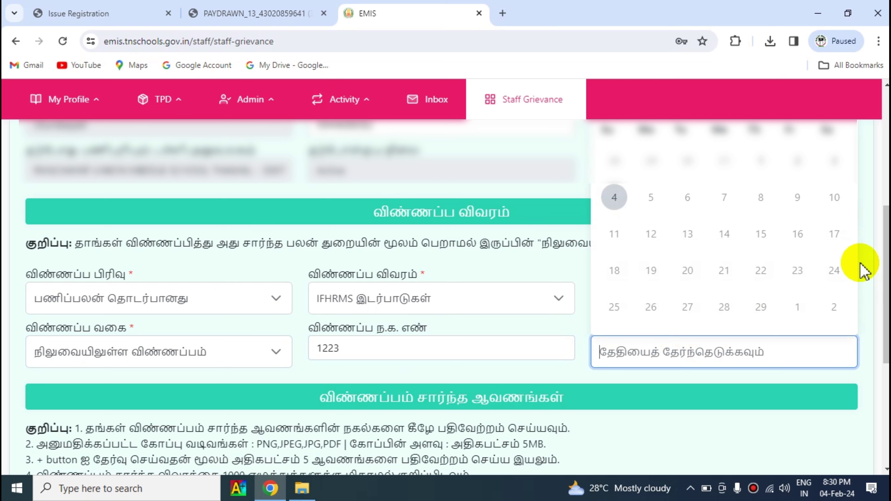
click(611, 355)
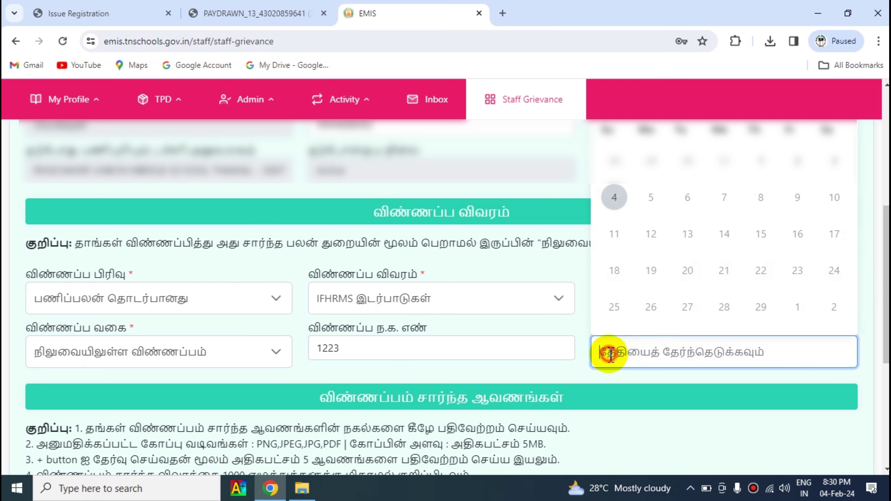
text(1212)
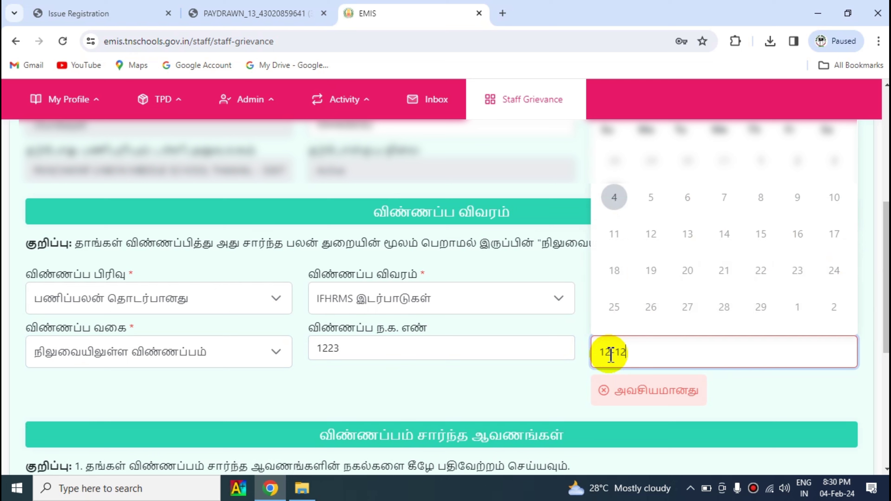
text(2023)
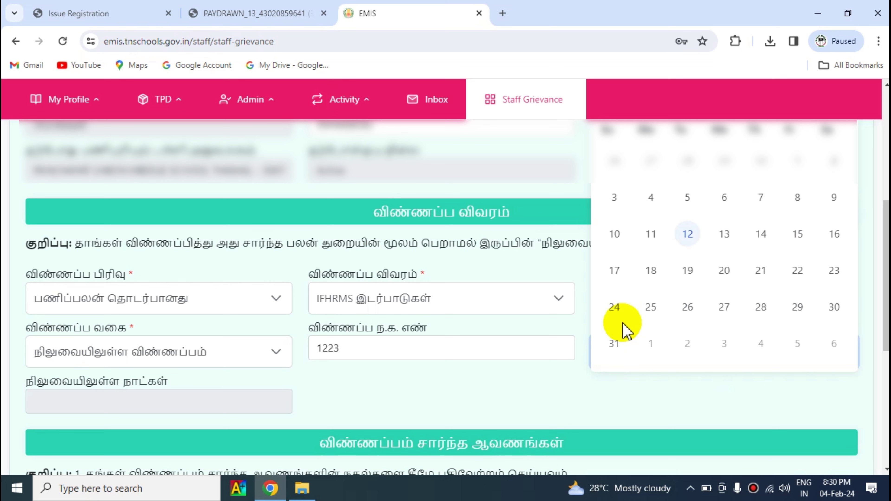
click(614, 307)
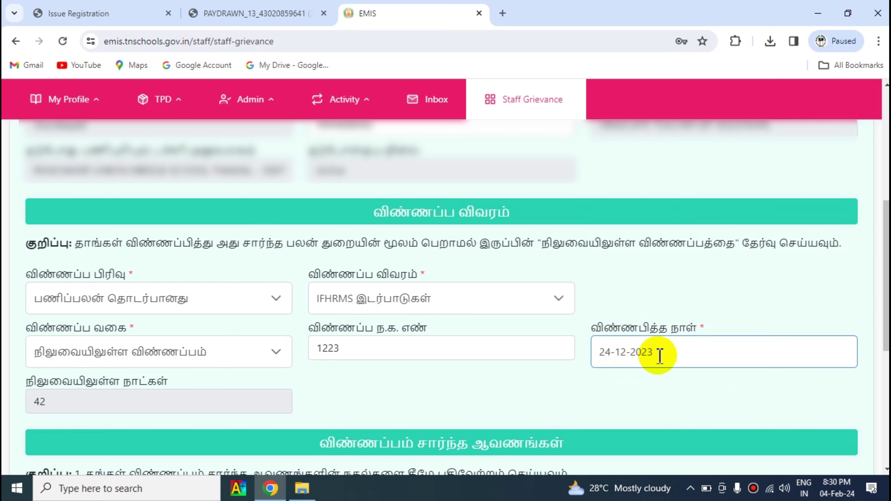
click(117, 401)
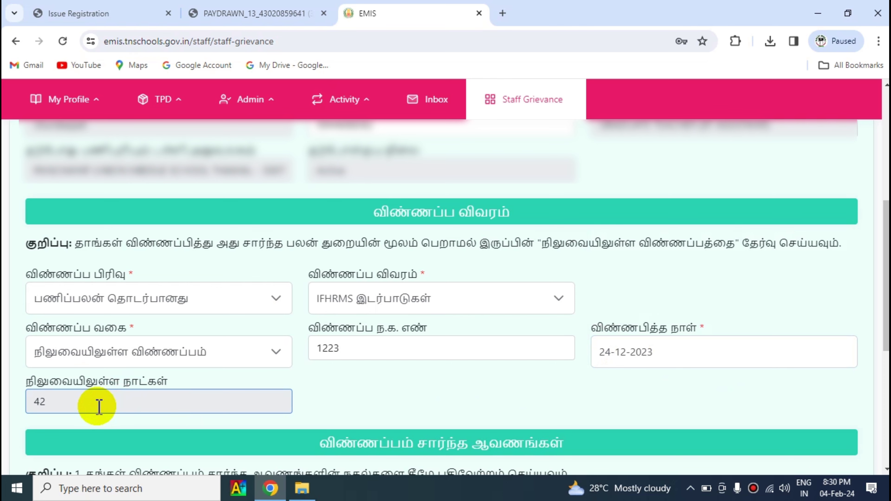
click(158, 375)
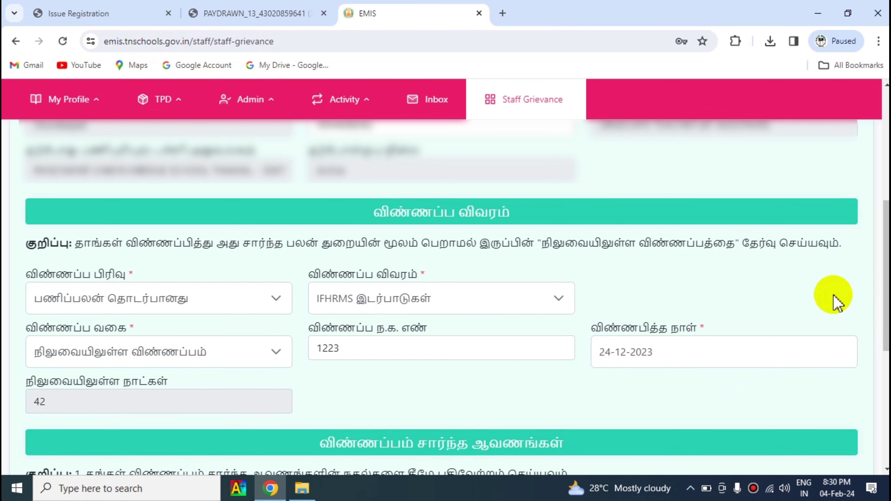
- Change the application type (விண்ணப்ப வகை) to புதிய விண்ணப்பம்
scroll(456, 295, down, 5)
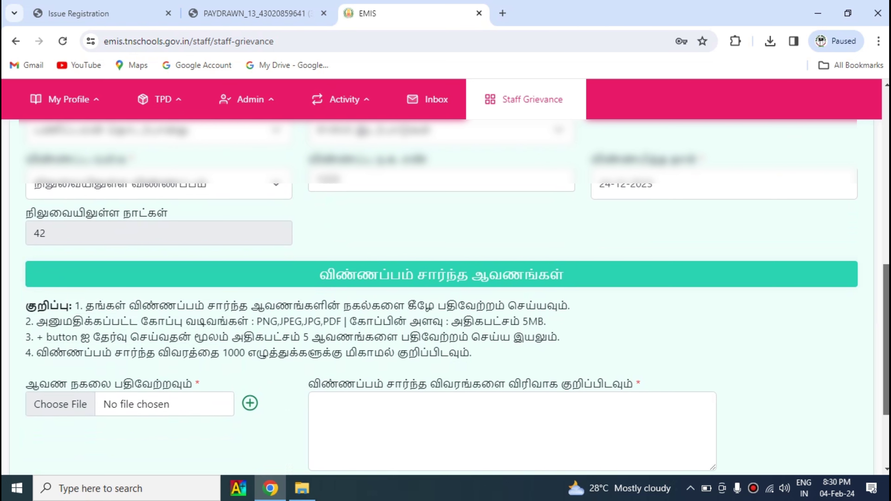
scroll(874, 347, up, 2)
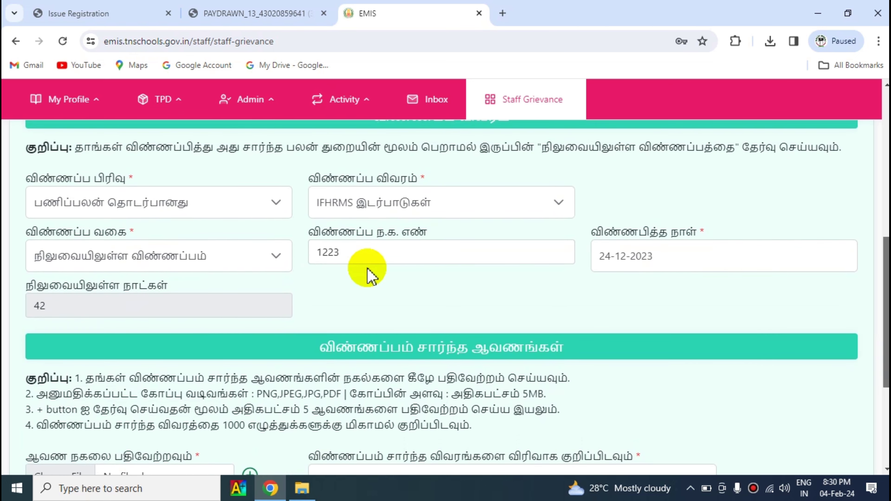
click(252, 265)
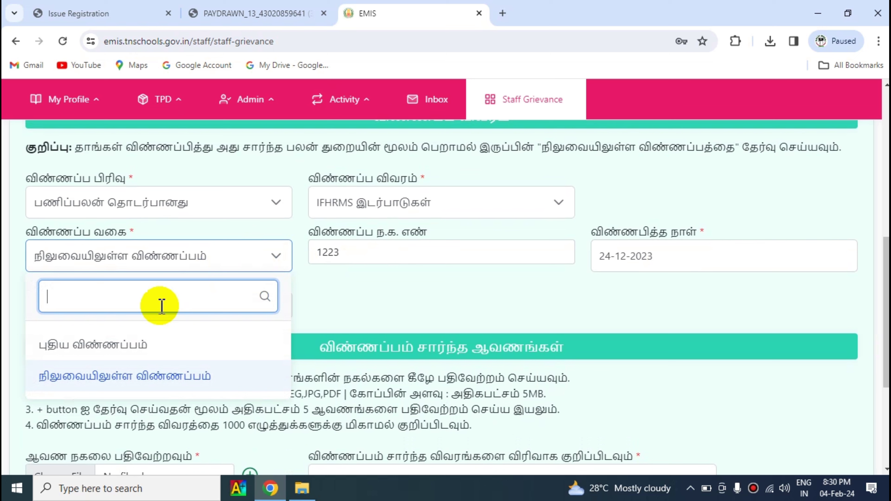
click(99, 355)
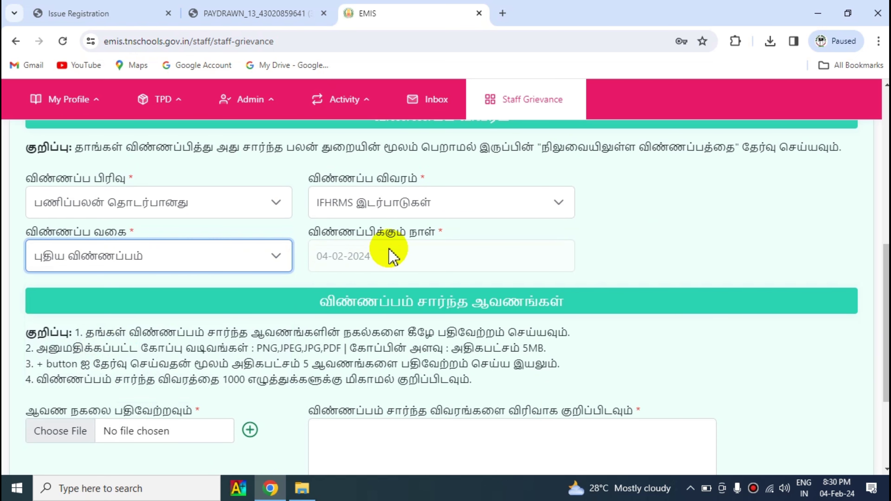
scroll(674, 284, down, 2)
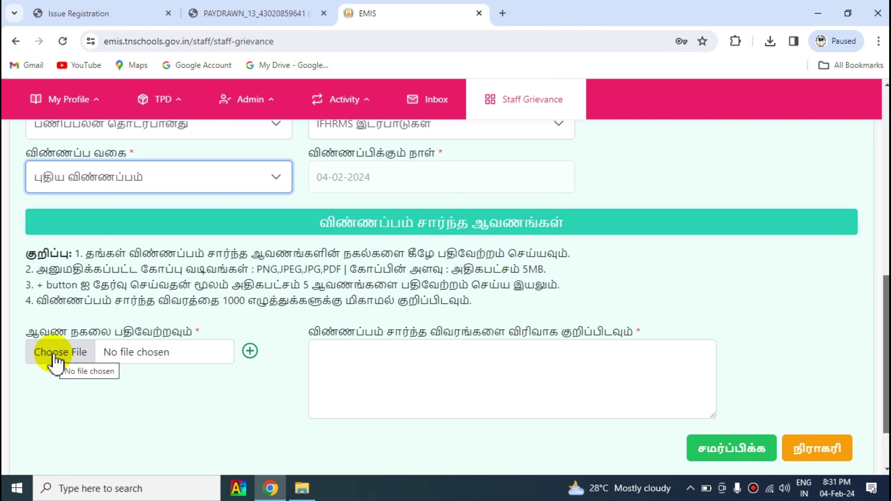
- Consult the ticket on the Issue Registration page, upload Screenshot (374).png as the supporting document and preview the uploaded copy
click(119, 13)
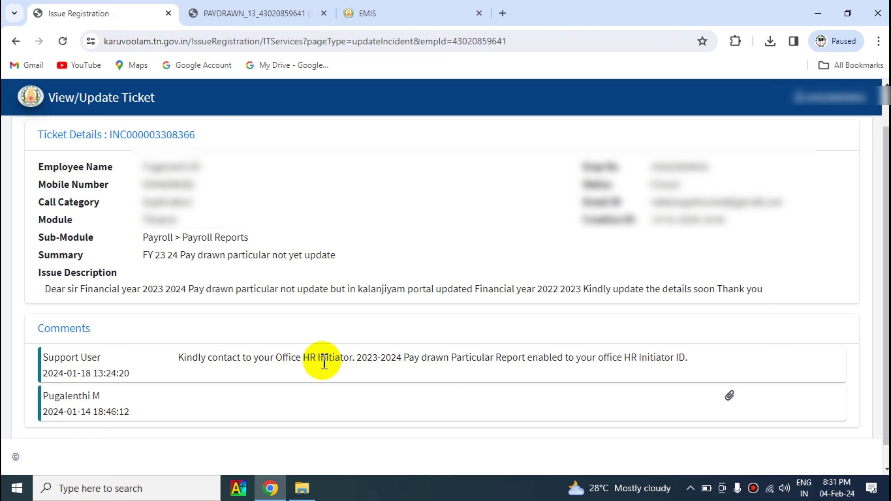
click(398, 17)
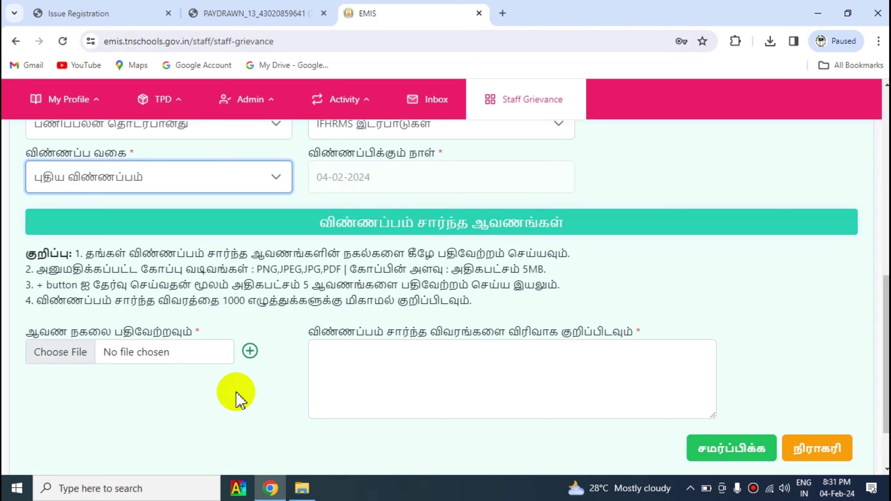
click(59, 355)
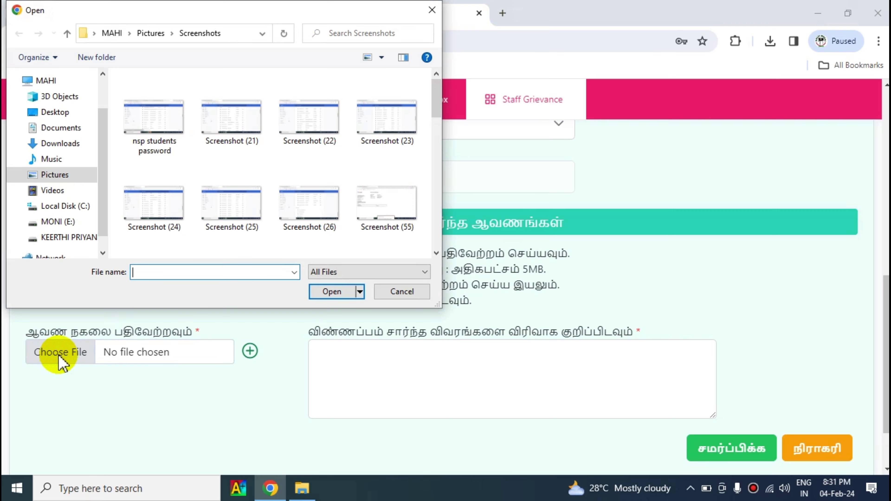
drag(436, 116, 434, 258)
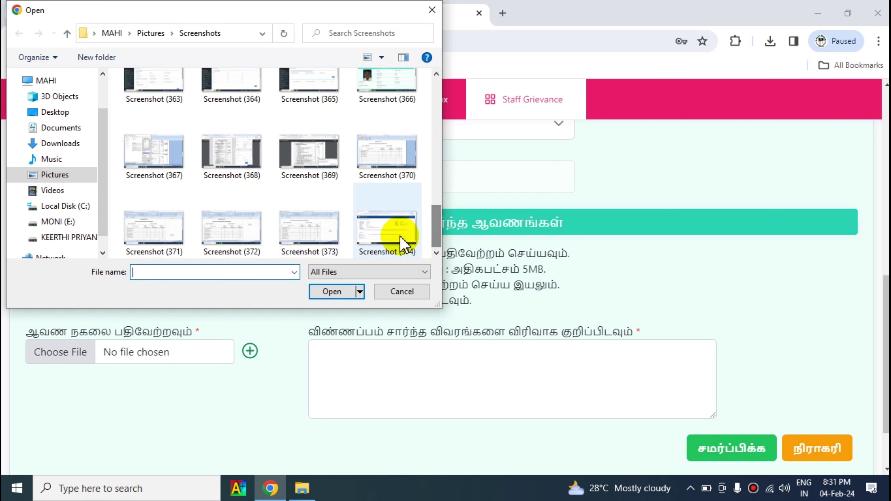
click(390, 234)
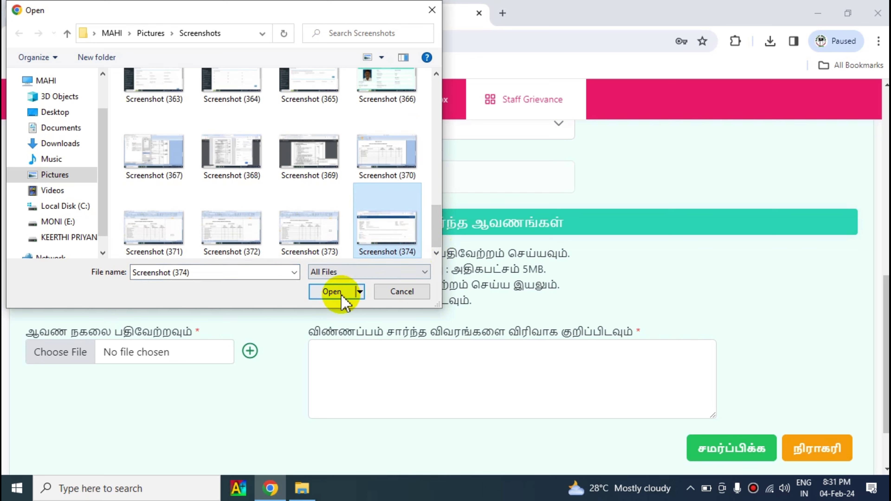
click(332, 291)
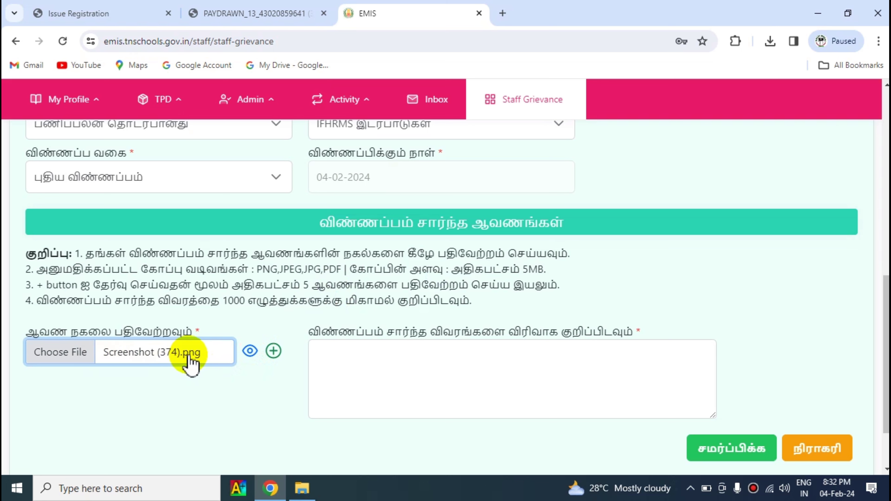
click(250, 351)
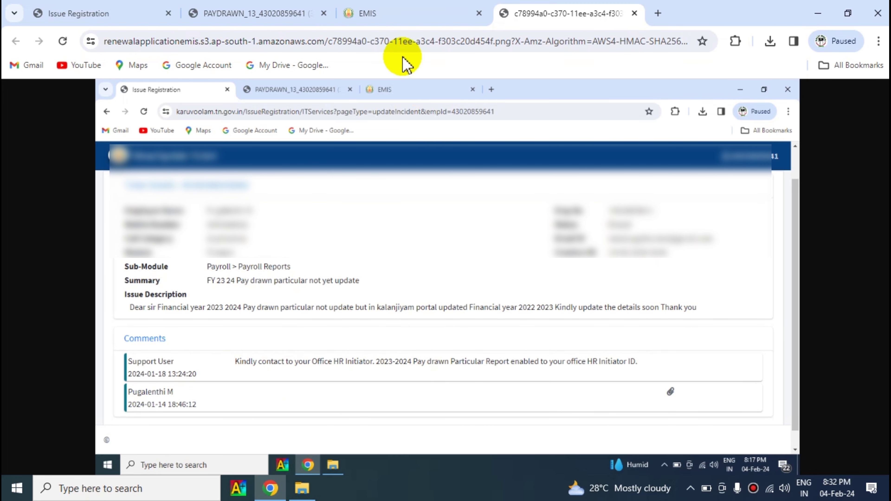
click(402, 21)
- Describe the grievance in the details field: IFHRMS Portal-லில் Financial Year 2023-2024 -க்கான pay drawn particulars இன்னும் update செய்யப்படவில்லை
click(366, 374)
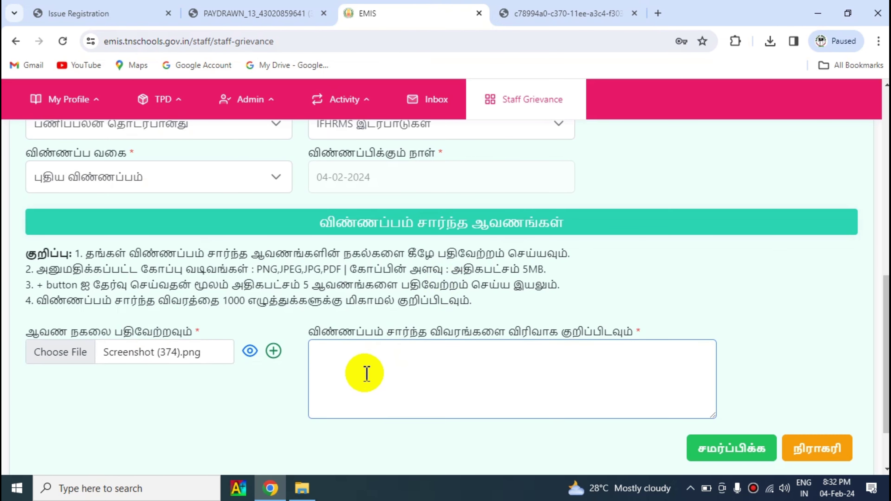
click(351, 370)
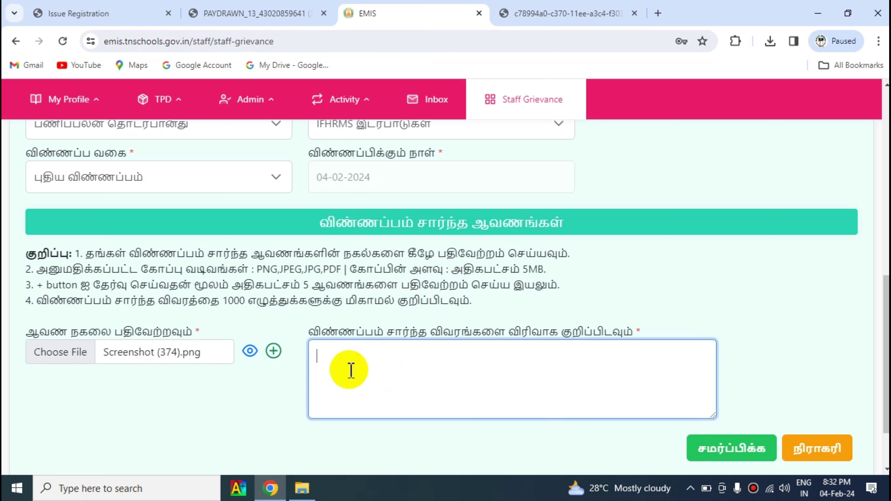
click(351, 370)
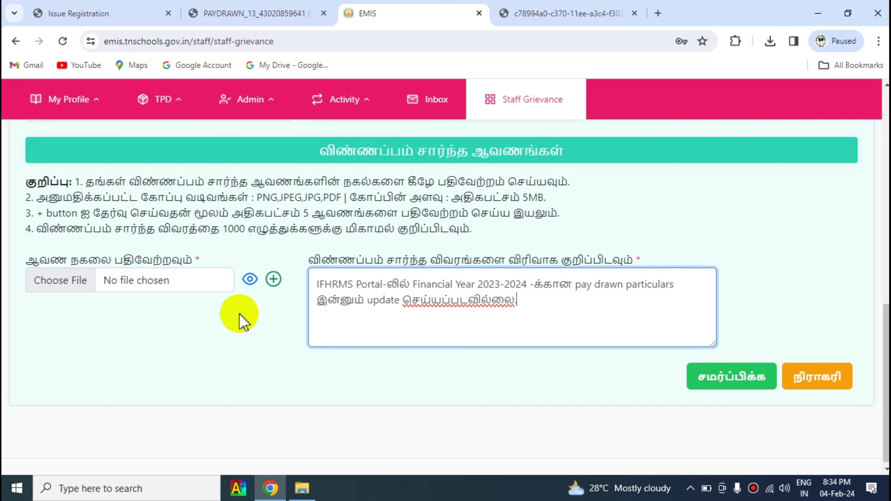
- Add two more document upload fields and accept the declaration (உறுதிமொழி) to submit the application
click(273, 280)
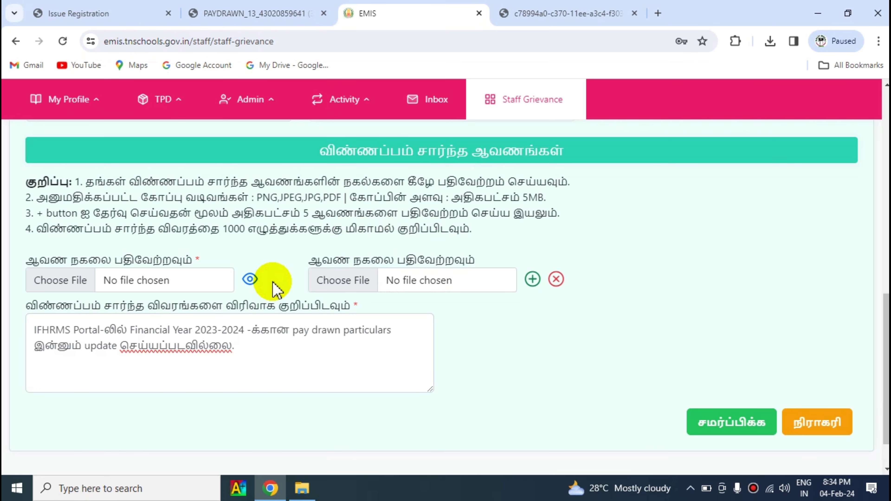
click(533, 280)
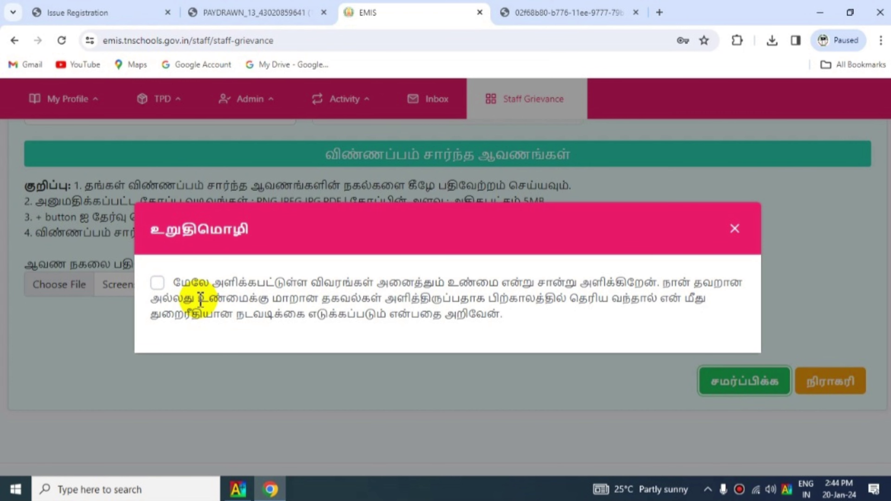
click(161, 283)
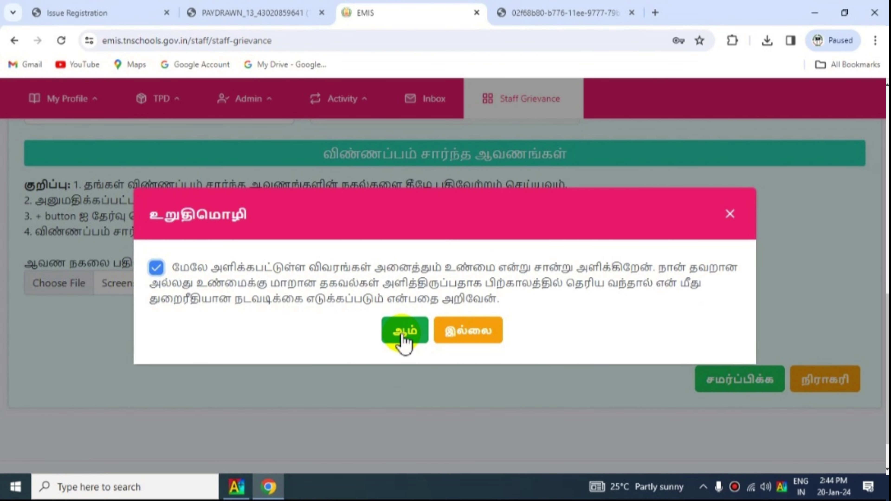
click(405, 337)
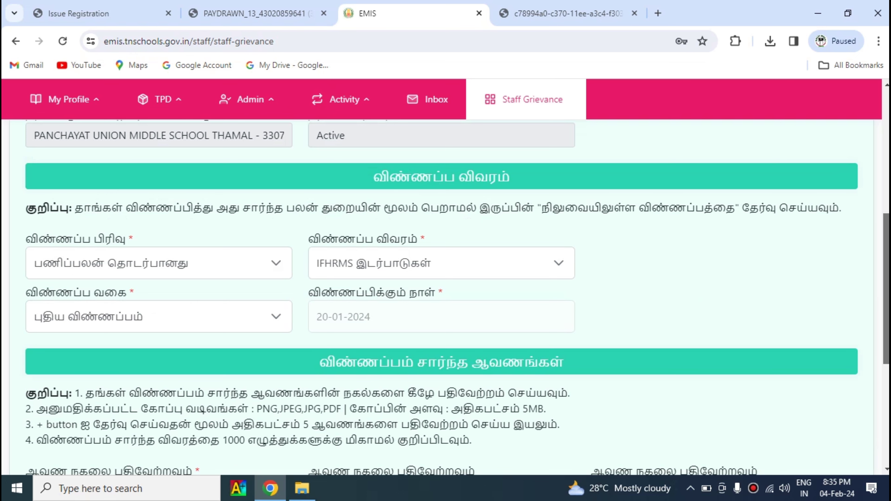
- Review the application's document upload fields and grievance description, down to the submit option
scroll(423, 393, down, 5)
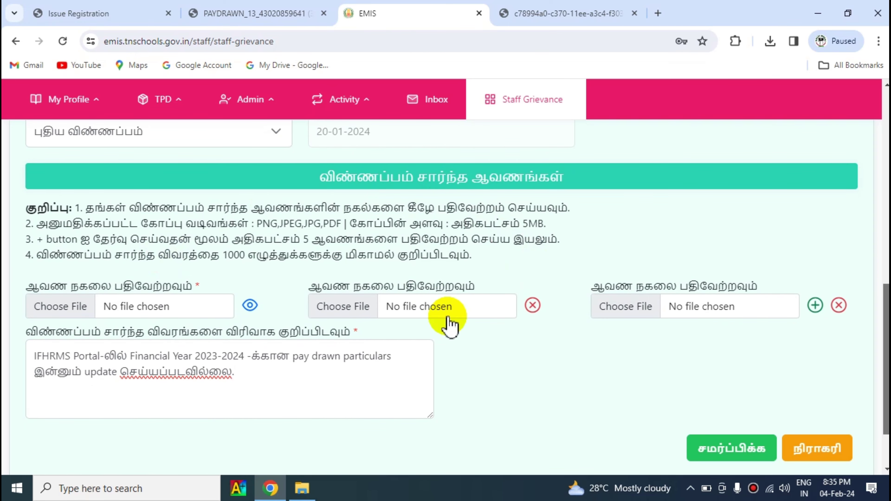
click(418, 364)
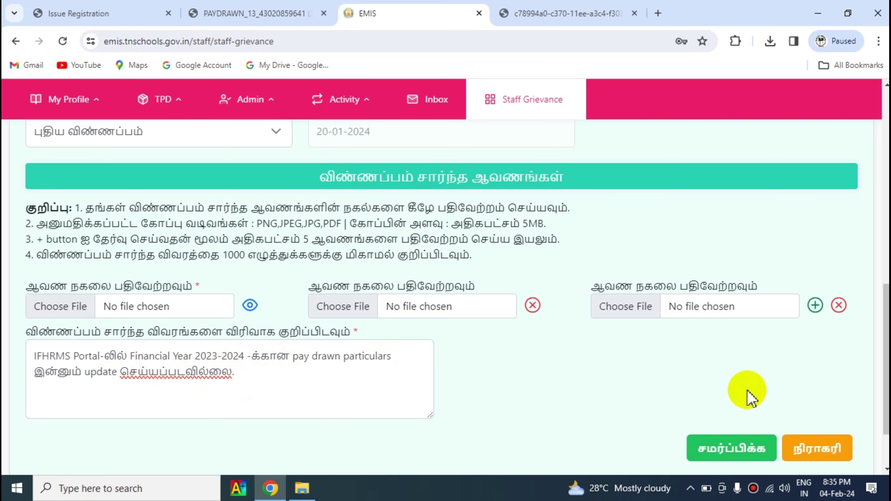
click(731, 448)
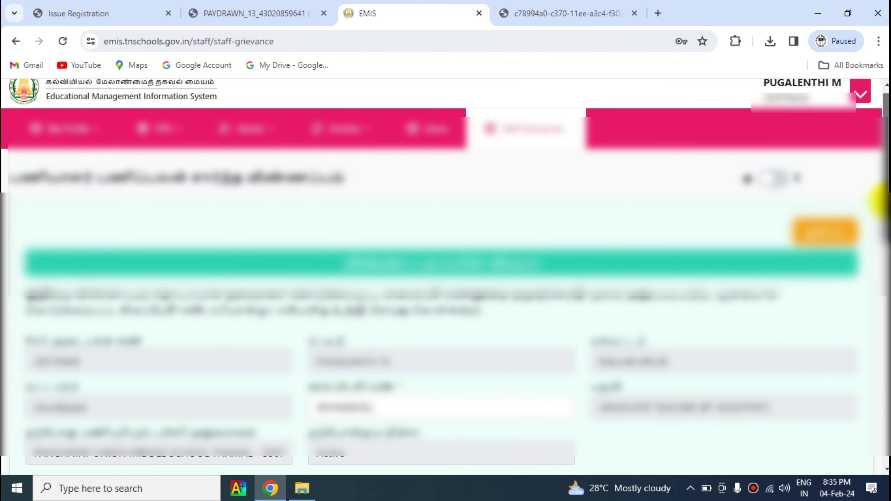
- Return to the staff grievance application list by way of the profile page and view the IFHRMS application's tracking history
mouse_move(65, 128)
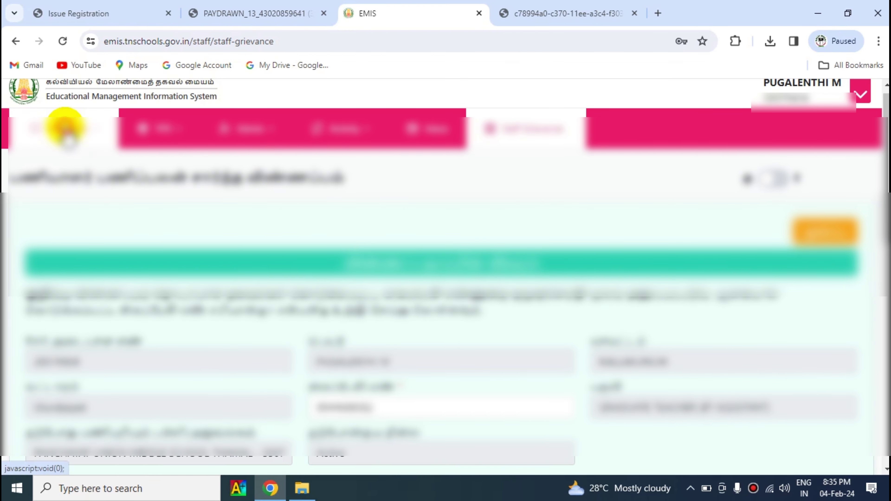
click(73, 171)
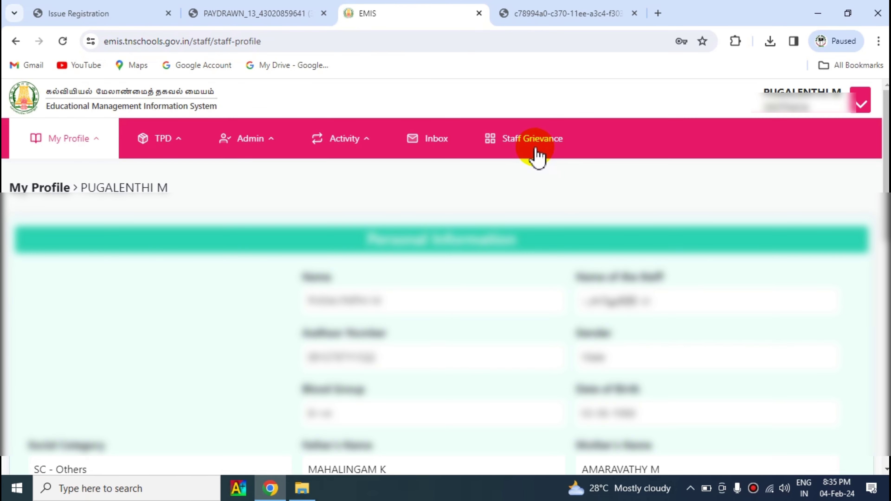
click(536, 140)
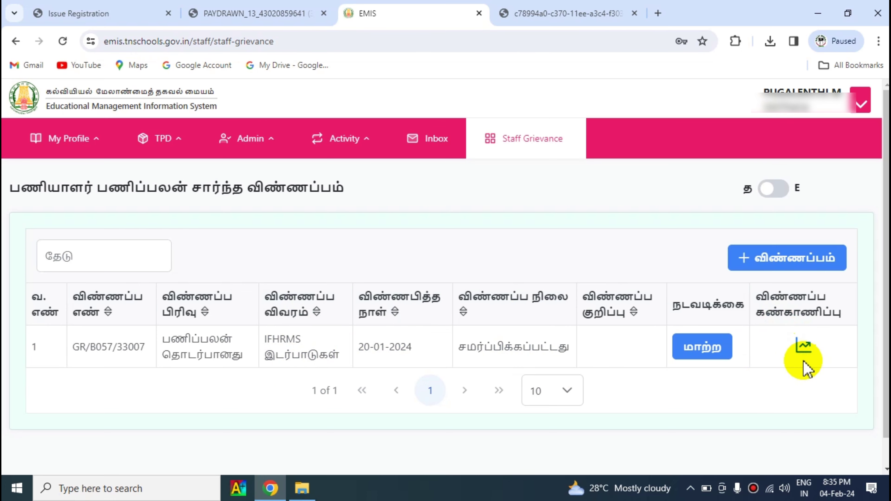
click(802, 347)
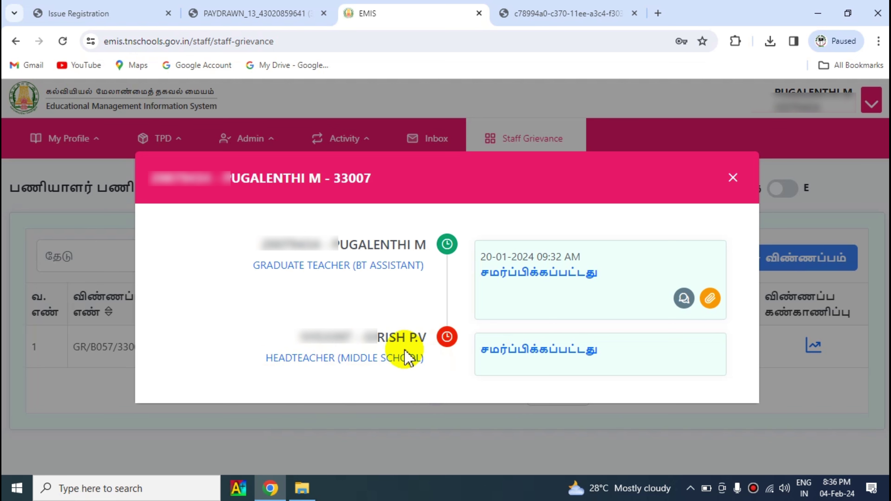
click(732, 177)
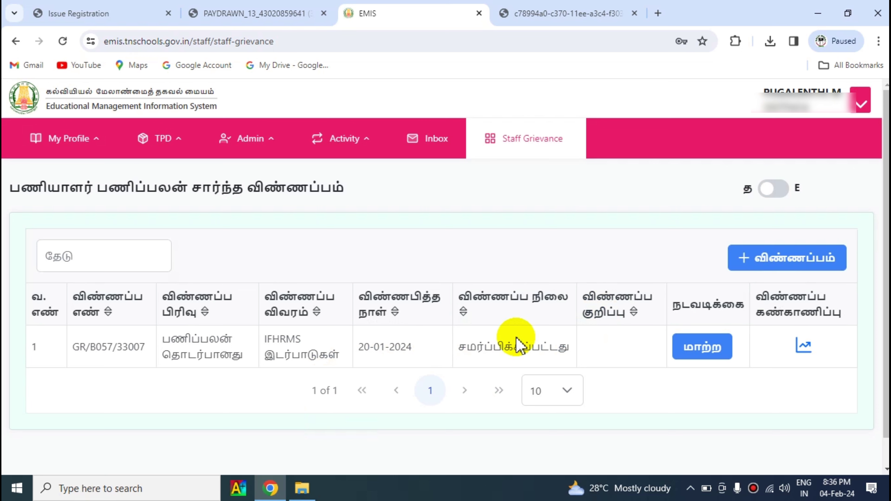
- Open the submitted IFHRMS application for editing and look over its document upload and grievance description fields
click(704, 348)
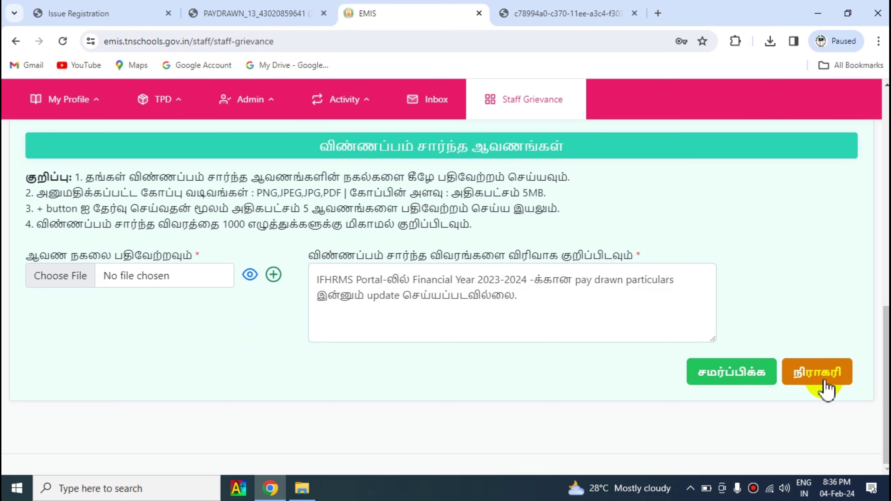
click(672, 339)
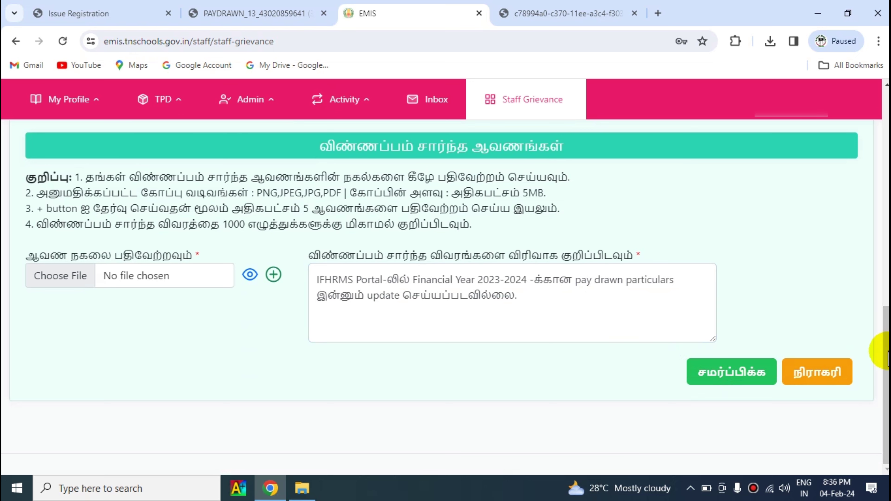
scroll(879, 348, up, 10)
scroll(879, 348, up, 3)
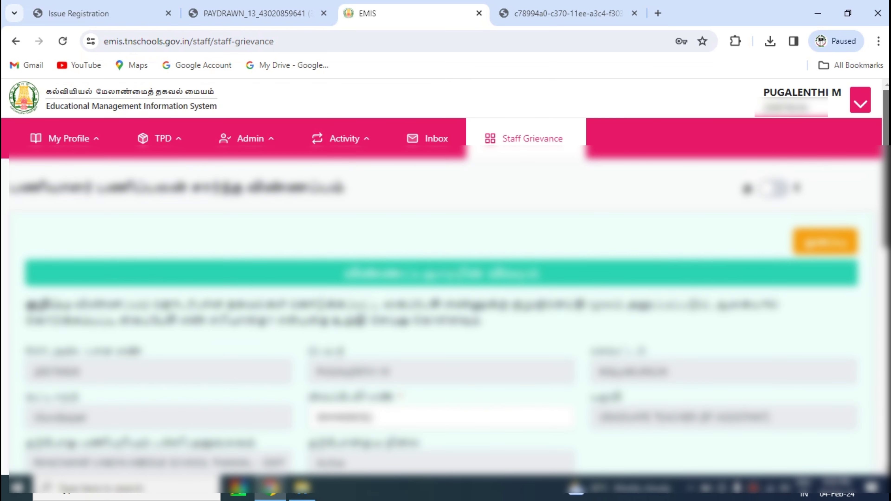
- Log out of the staff account and log in to EMIS with the school account
click(860, 105)
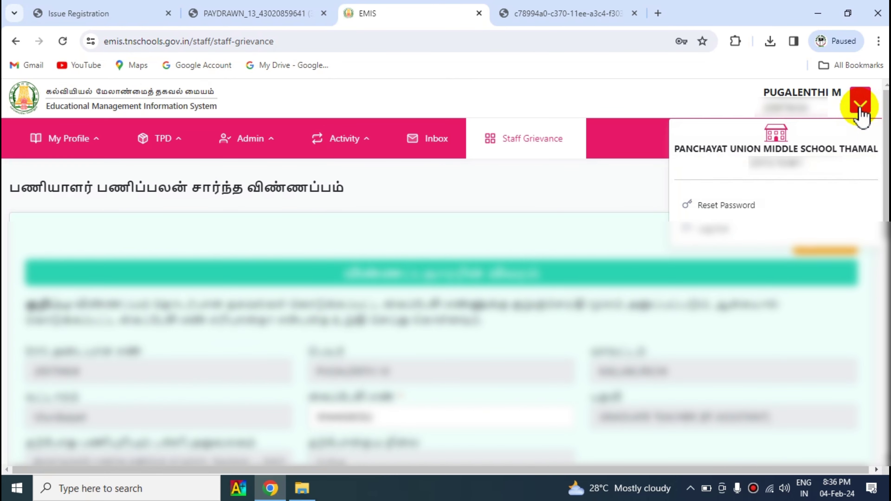
click(707, 230)
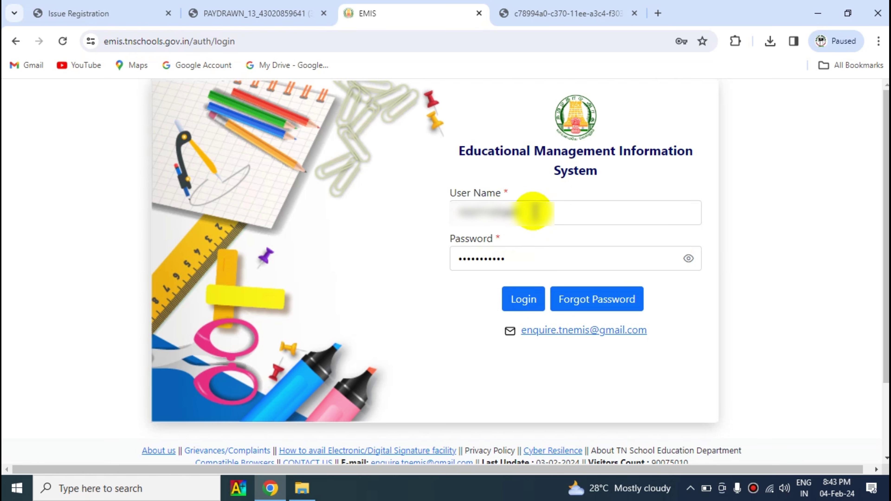
click(526, 300)
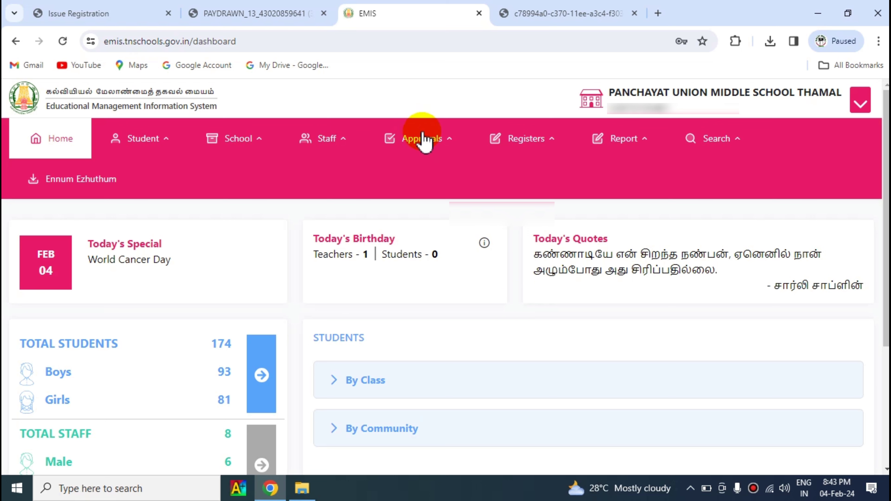
- Open the pending IFHRMS இடர்பாடுகள் application for action from Staff Grievance Verification
click(424, 140)
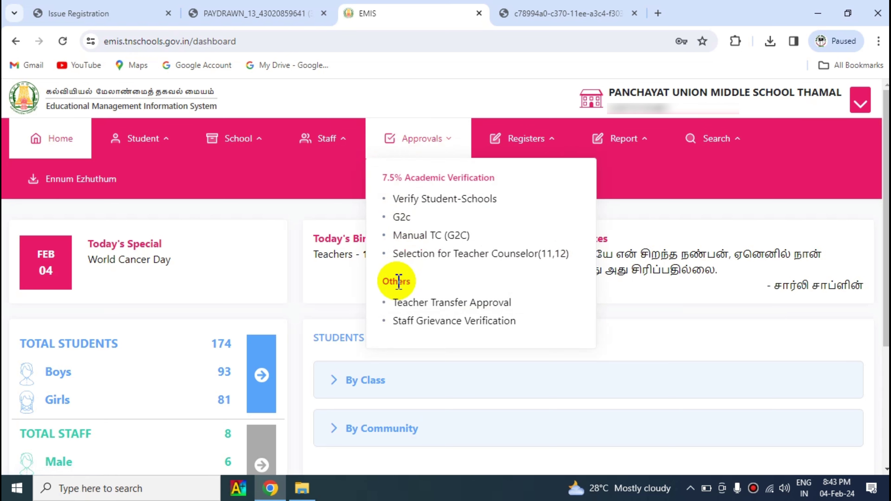
click(422, 324)
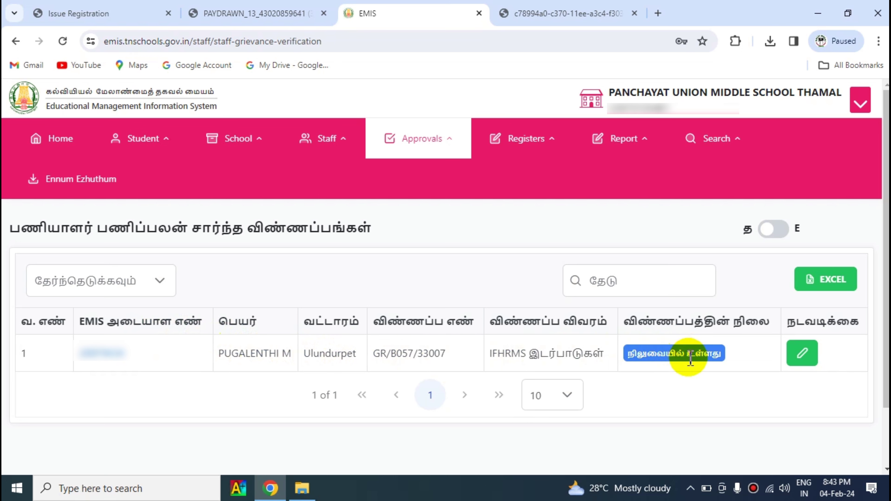
click(803, 353)
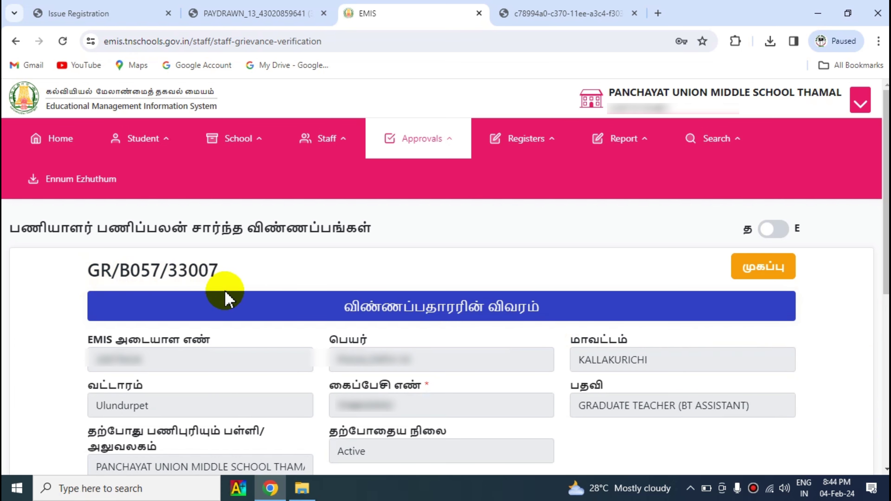
- Review the applicant's details and the application's category, date and grievance description
drag(885, 253, 885, 288)
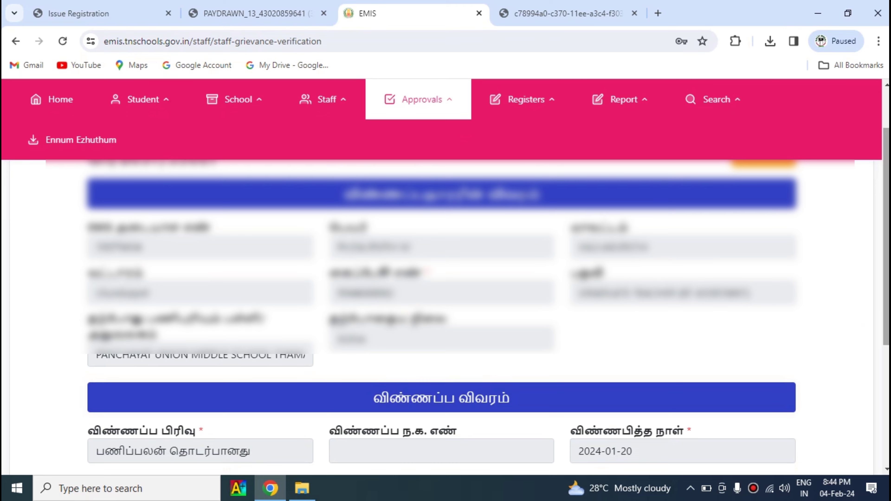
drag(885, 238, 885, 317)
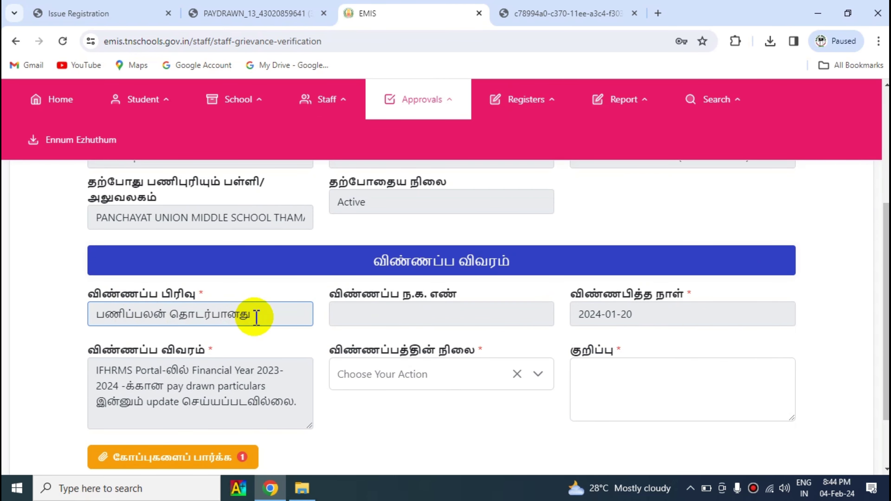
click(650, 313)
click(163, 401)
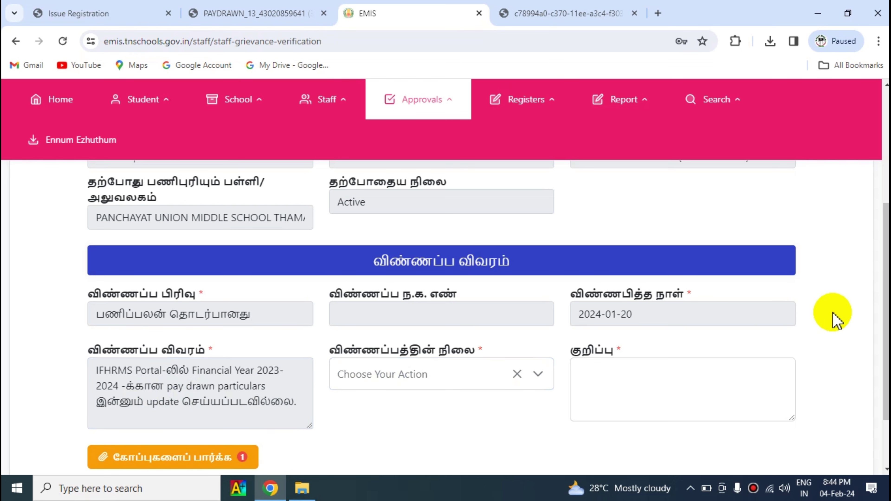
scroll(877, 312, down, 1)
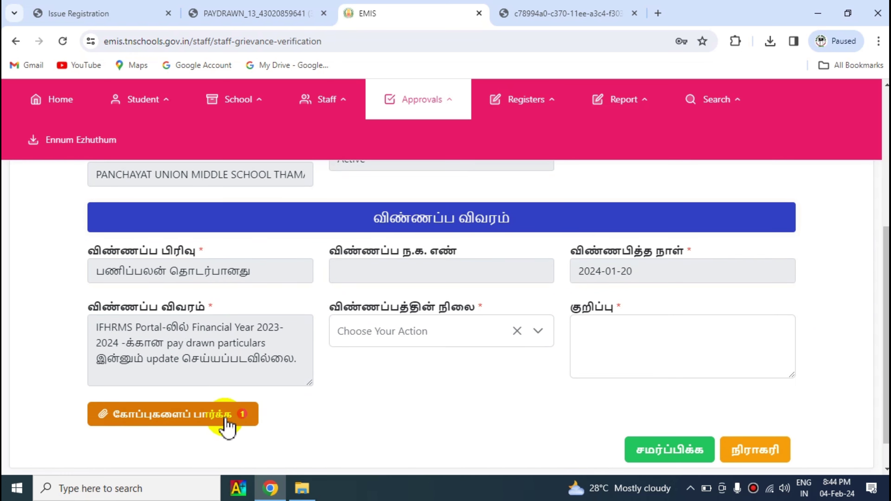
- View the proof file attached to the application, then close the proof viewer
click(245, 418)
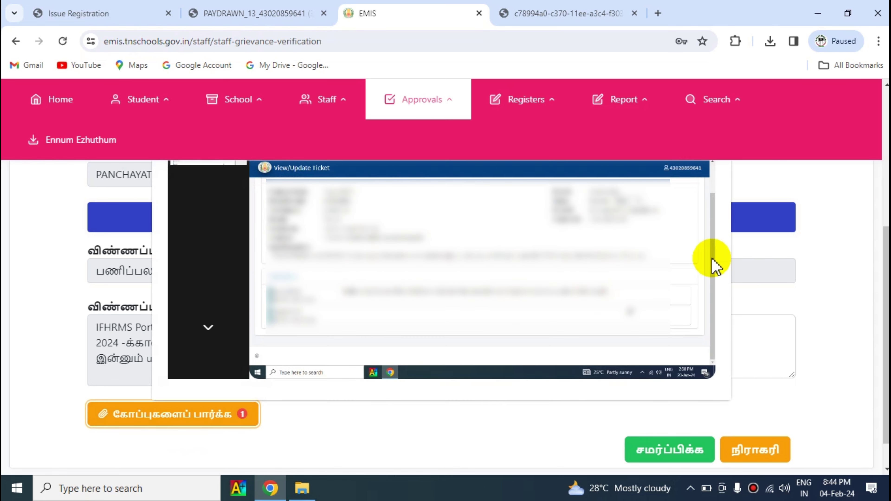
scroll(449, 316, up, 3)
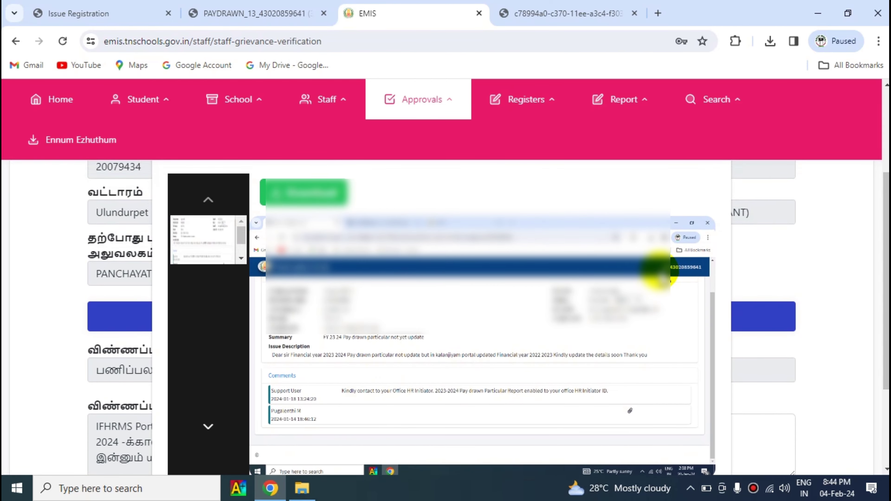
scroll(449, 316, up, 3)
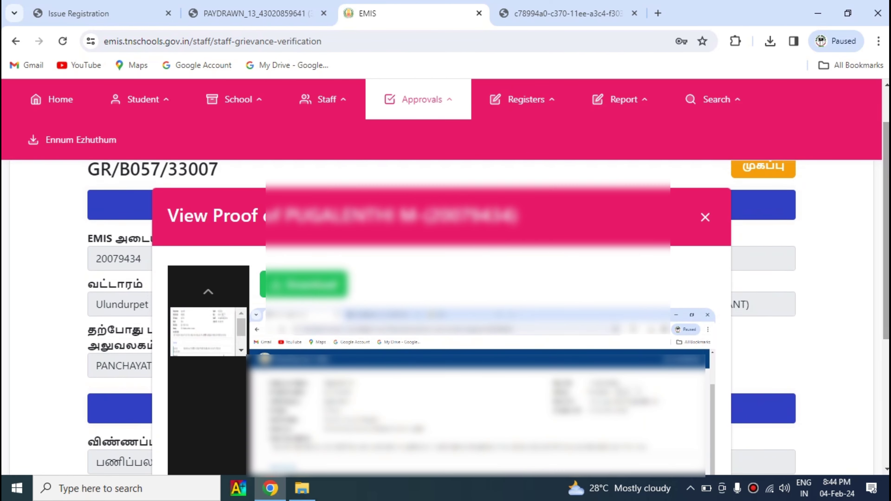
click(706, 220)
- Set the application status (விண்ணப்பத்தின் நிலை) to மேலும் தகவல் தேவை and go to the remarks field
scroll(449, 315, down, 6)
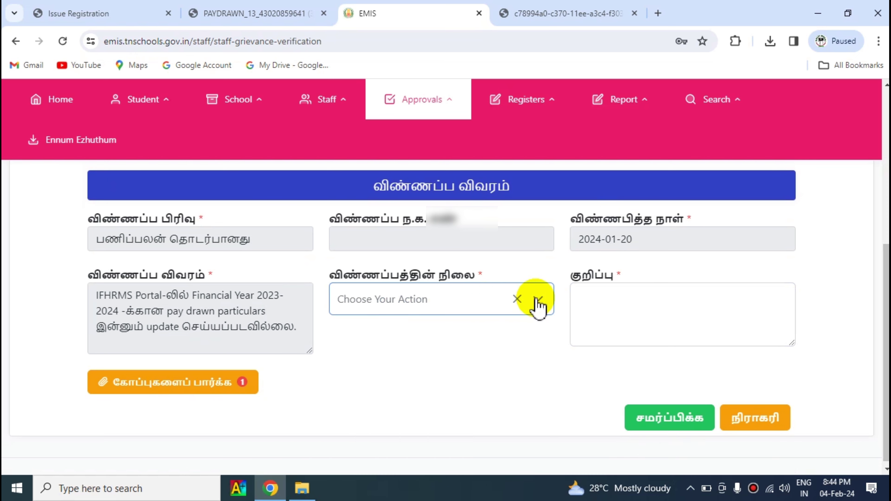
click(538, 299)
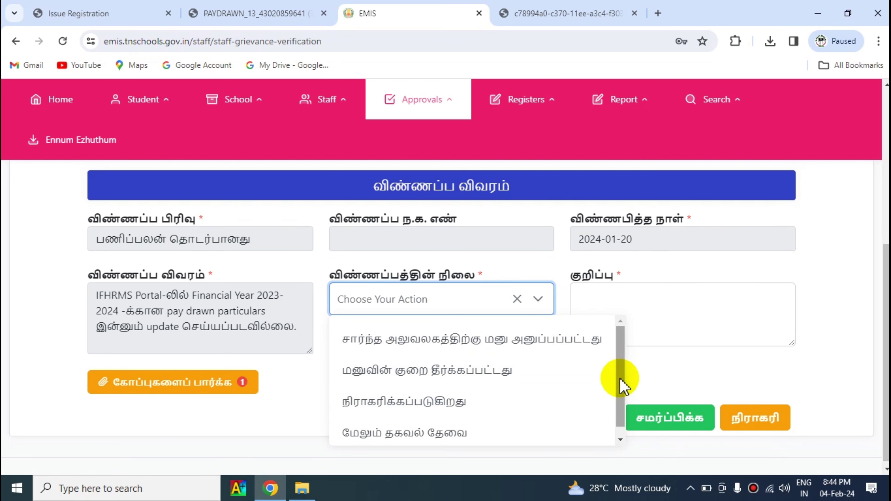
drag(617, 382, 626, 412)
click(413, 424)
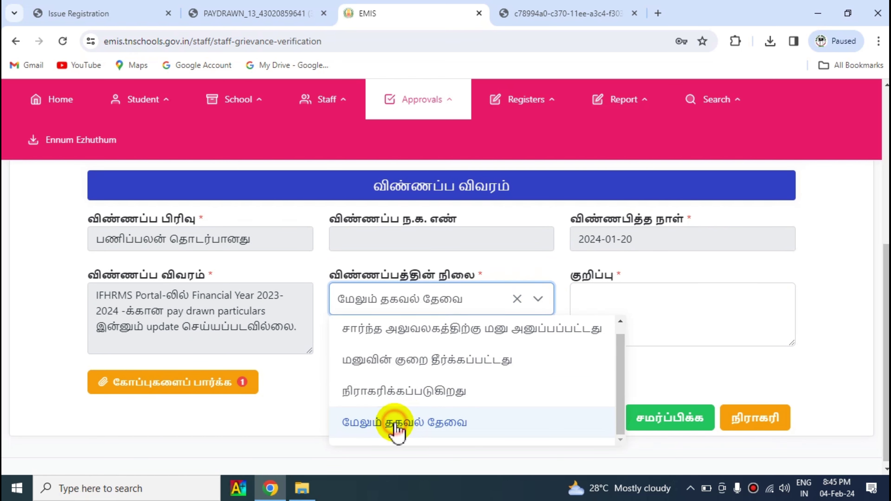
click(616, 301)
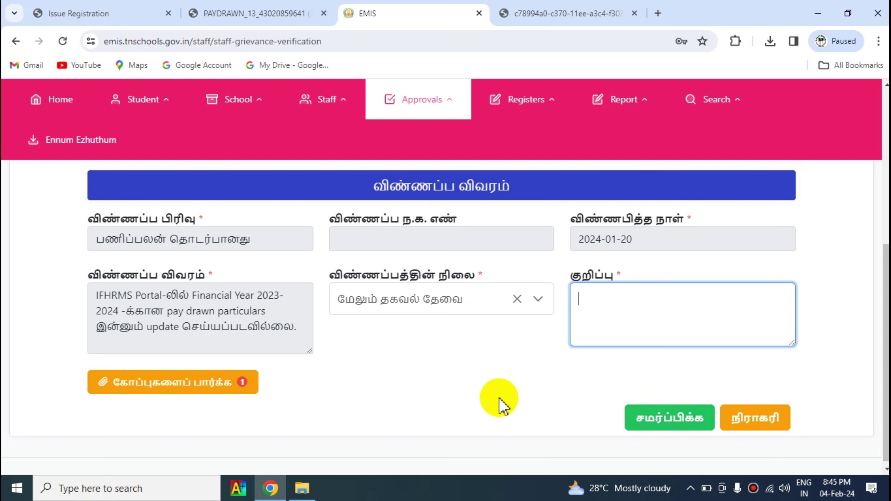
- Set the application status to நிராகரிக்கப்படுகிறது and go through the remarks, document upload and submit options
click(538, 300)
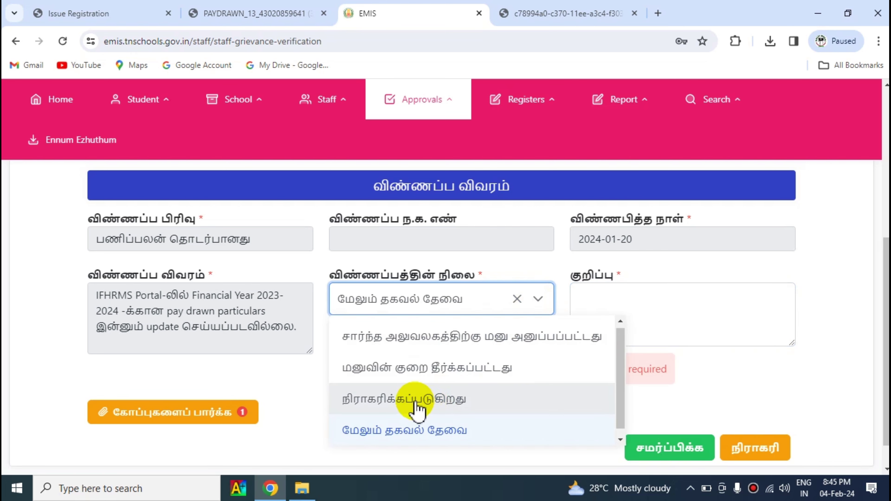
click(417, 409)
click(593, 318)
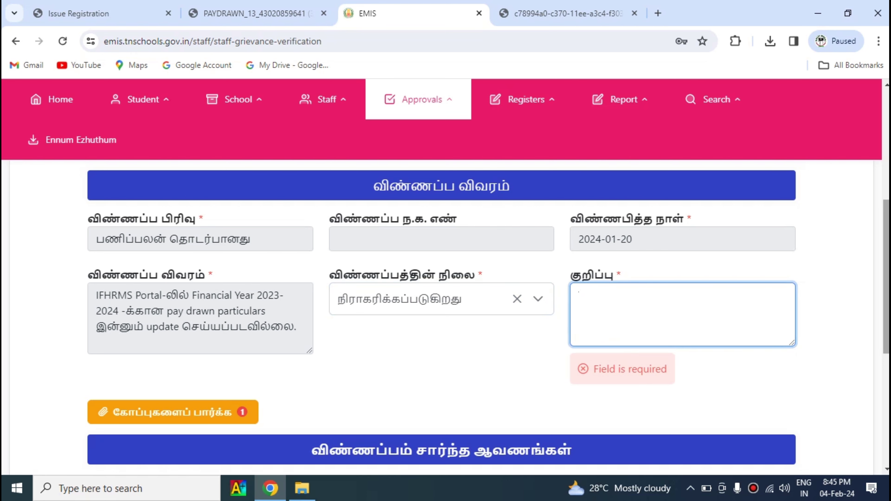
scroll(870, 281, down, 5)
scroll(873, 316, down, 2)
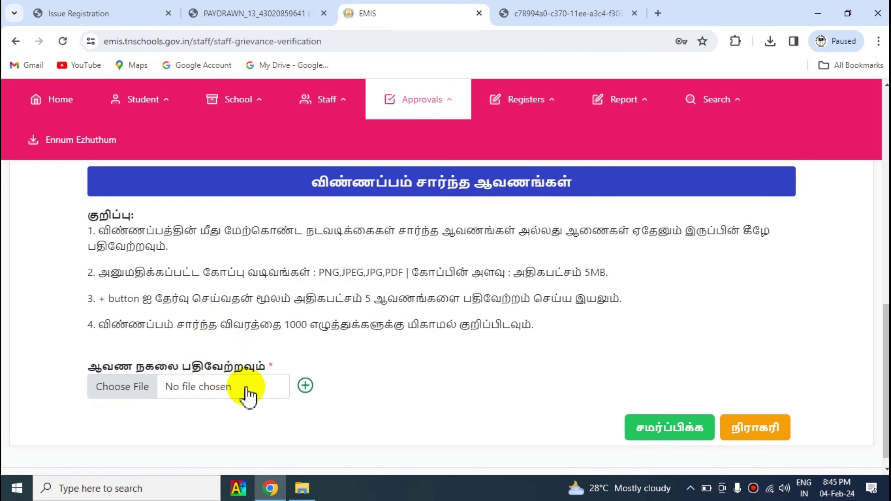
click(698, 427)
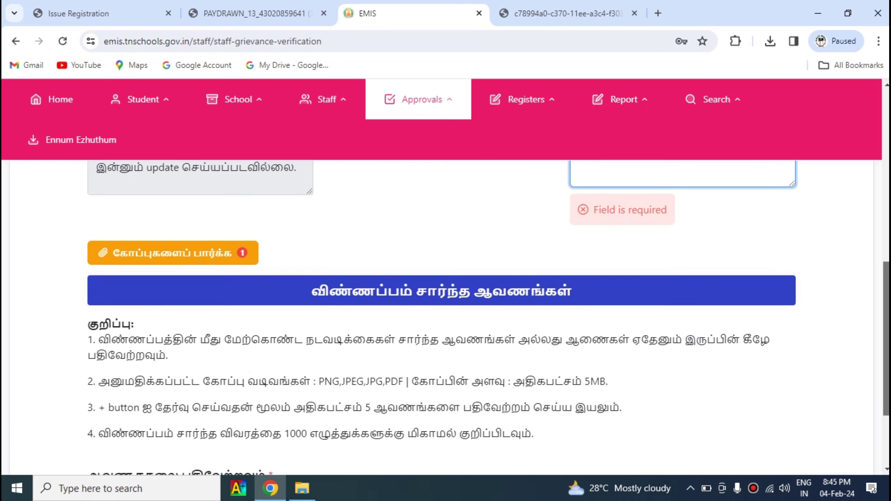
- Set the application status to மனுவின் குறை தீர்க்கப்பட்டது and go through the remarks, document upload and submit options
click(534, 294)
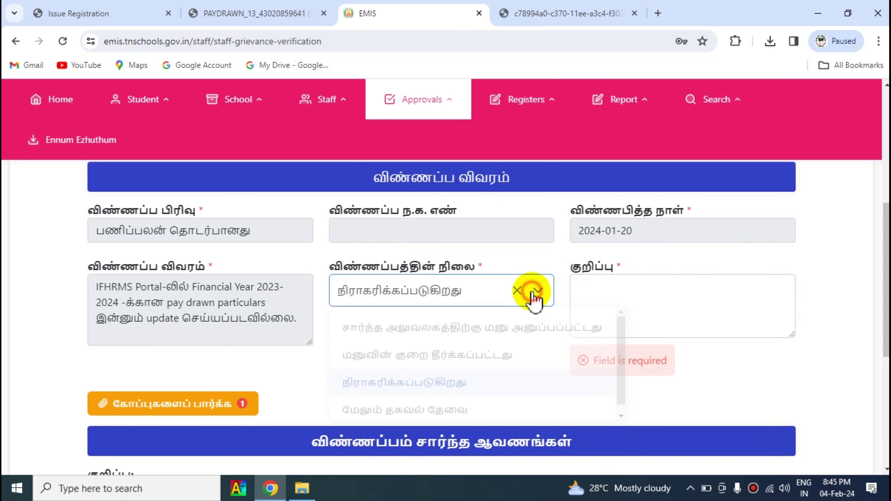
click(438, 365)
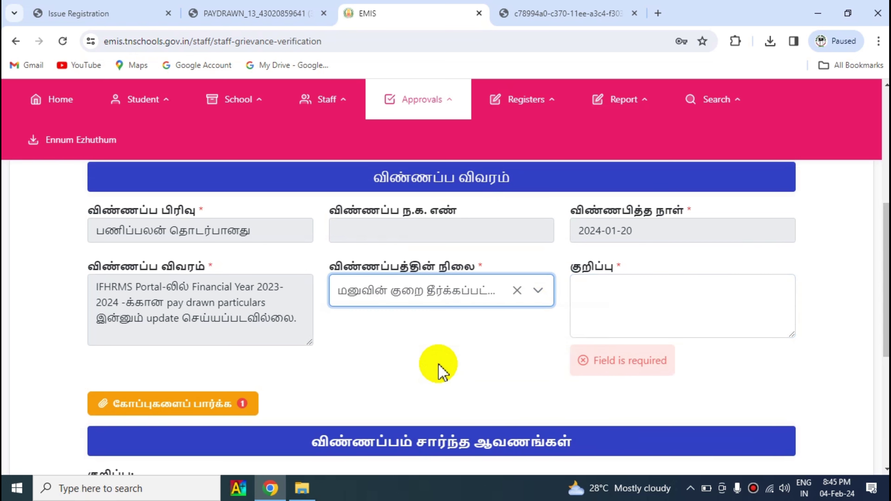
click(628, 312)
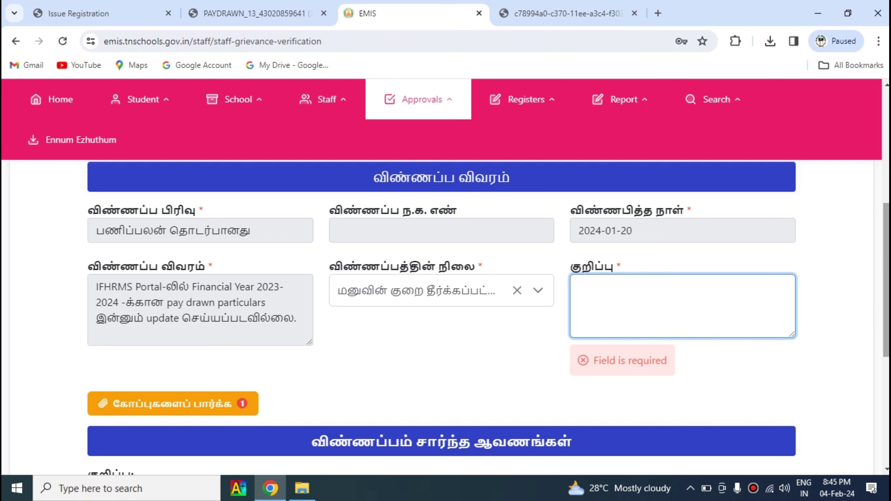
scroll(881, 292, down, 5)
scroll(654, 353, down, 1)
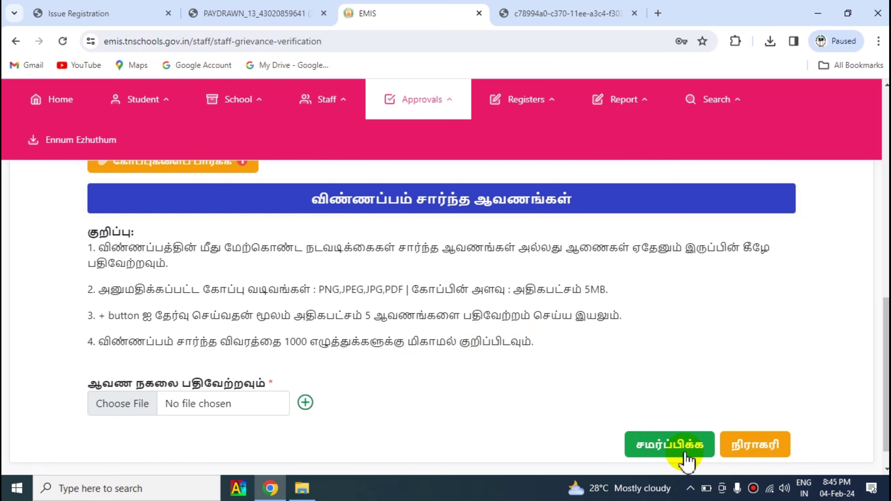
click(670, 444)
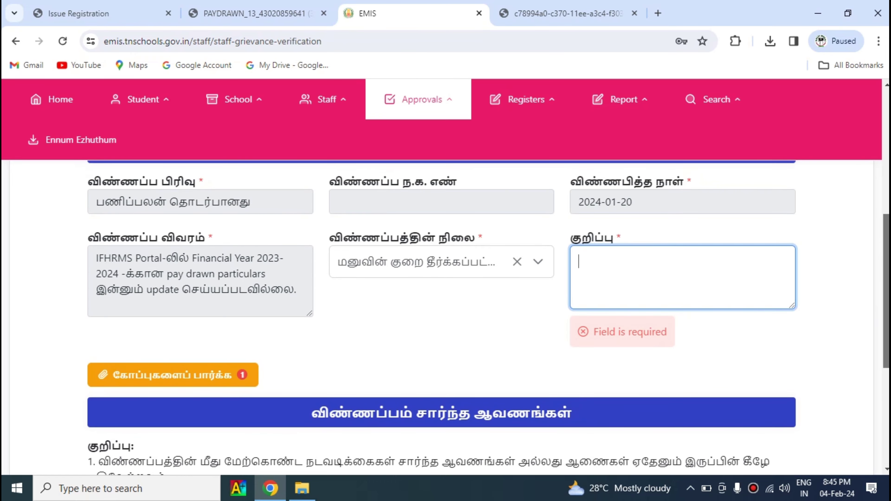
- Set the status to சார்ந்த அலுவலகத்திற்கு மனு அனுப்பப்பட்டது with the remark "YES. I VERIFIED PAY DRAWN PARTICULARS FINANCIAL YEAR 2023-2024 NOT YET UPDATE"
click(538, 264)
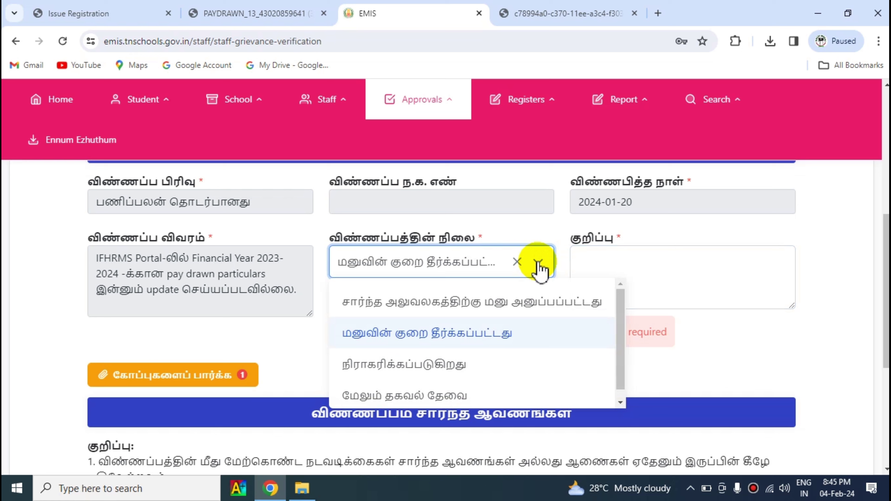
click(472, 314)
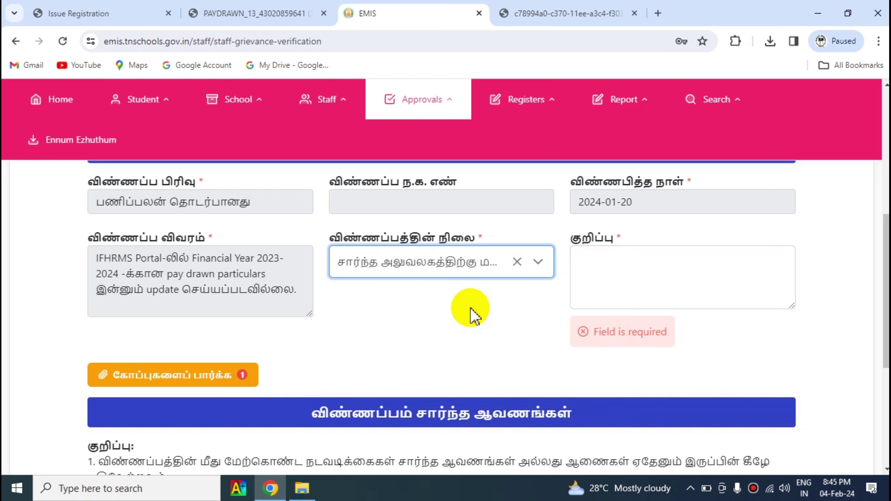
click(602, 280)
click(601, 280)
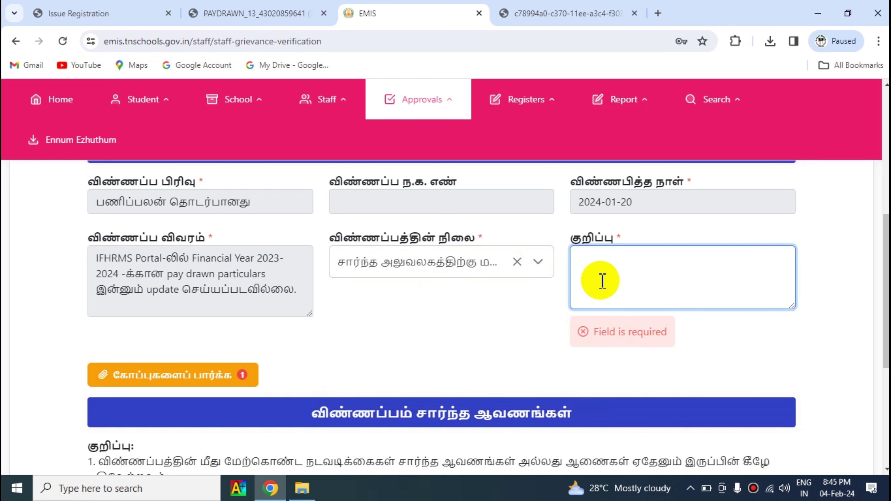
text(YES. I VERIFIED PAY DRAWN PARTICULARS FINANCIAL YEAR 2023-2024 NOT YET UPDATE)
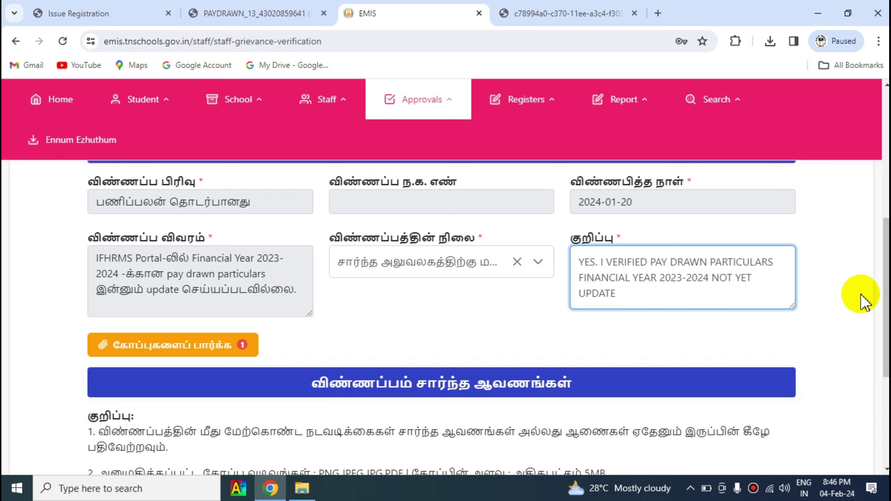
- Attach the PDF "PAY DRAWN PARTICULARS 23-24" from Downloads as the supporting document for the application
scroll(558, 306, down, 5)
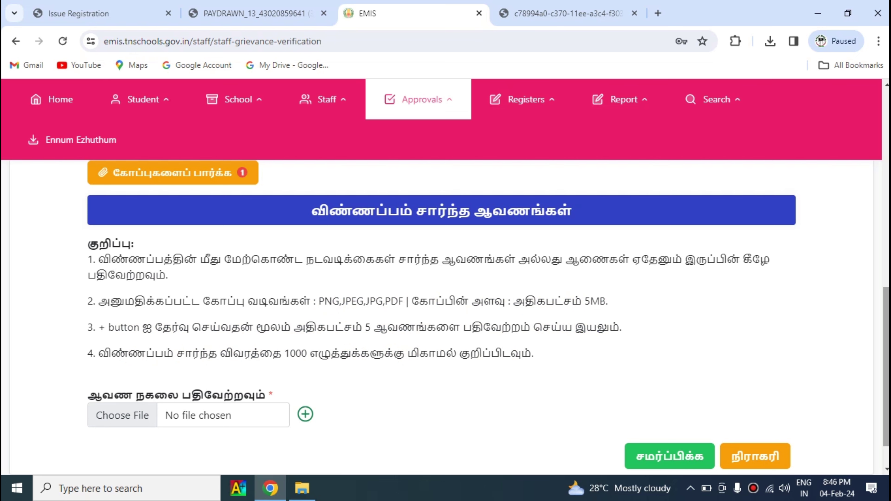
scroll(449, 319, down, 1)
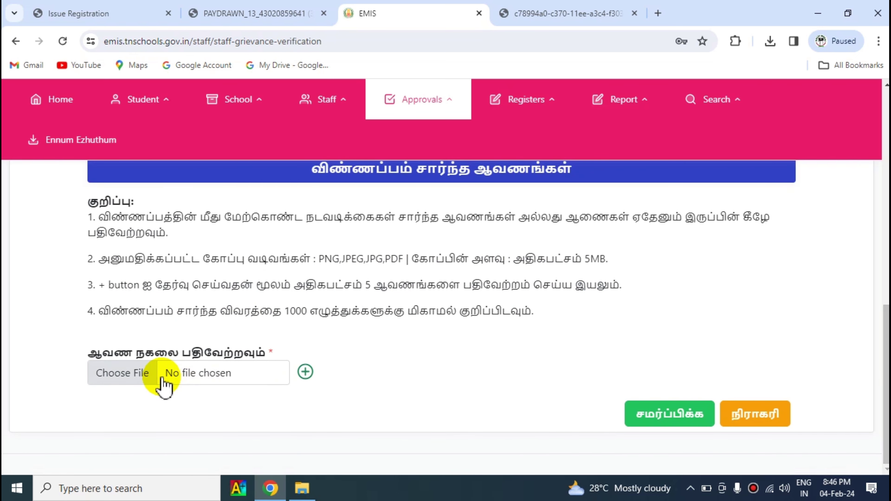
click(116, 382)
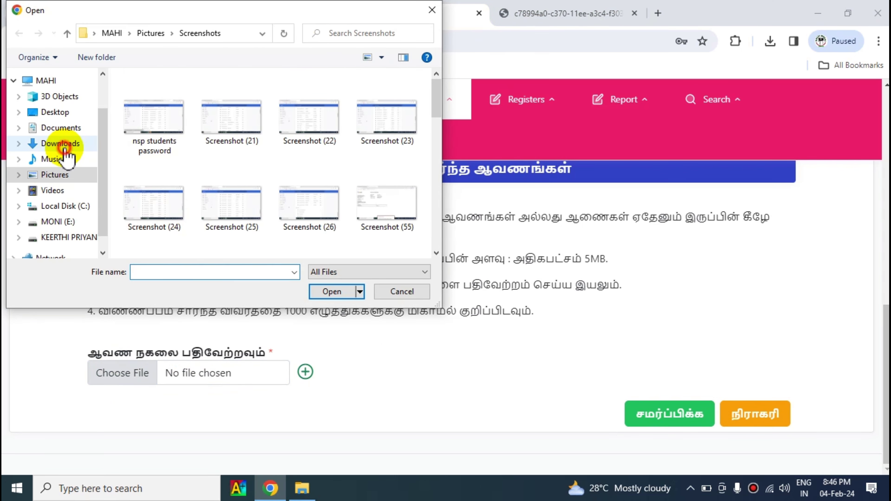
click(65, 149)
click(233, 109)
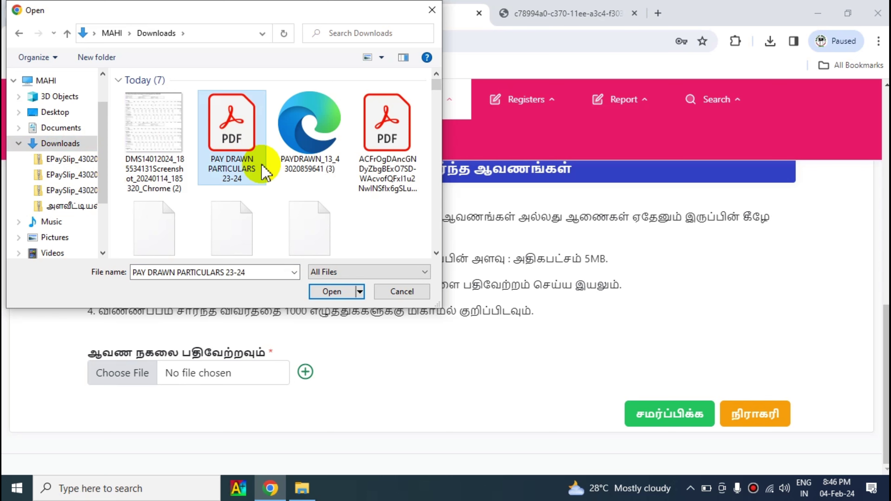
click(332, 292)
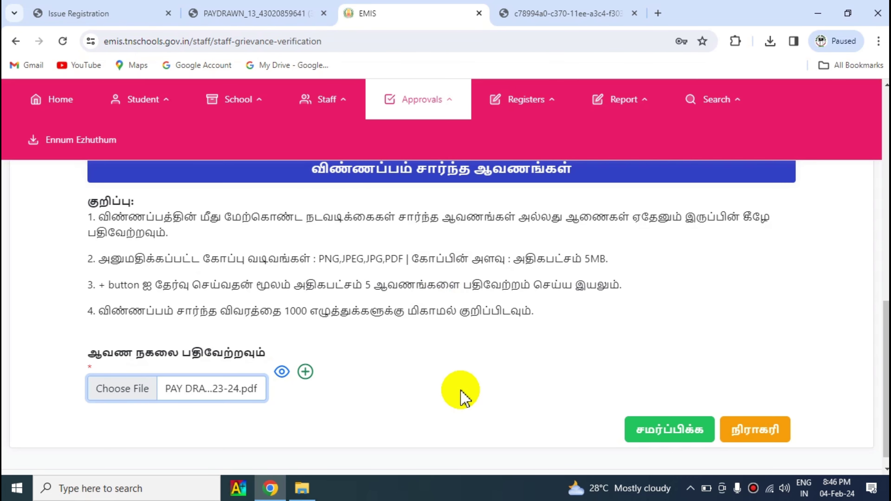
- Preview the attached pay drawn particulars PDF, read through it and return to the EMIS verification form
click(282, 372)
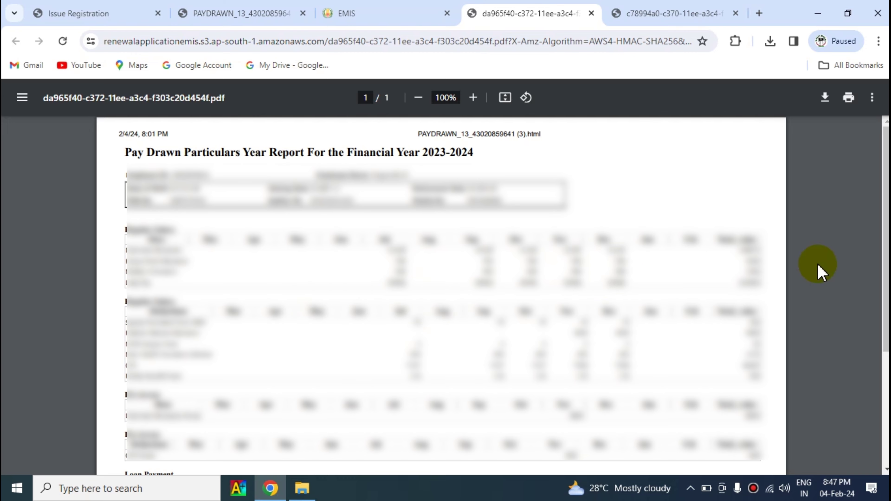
scroll(886, 246, down, 3)
scroll(886, 246, up, 3)
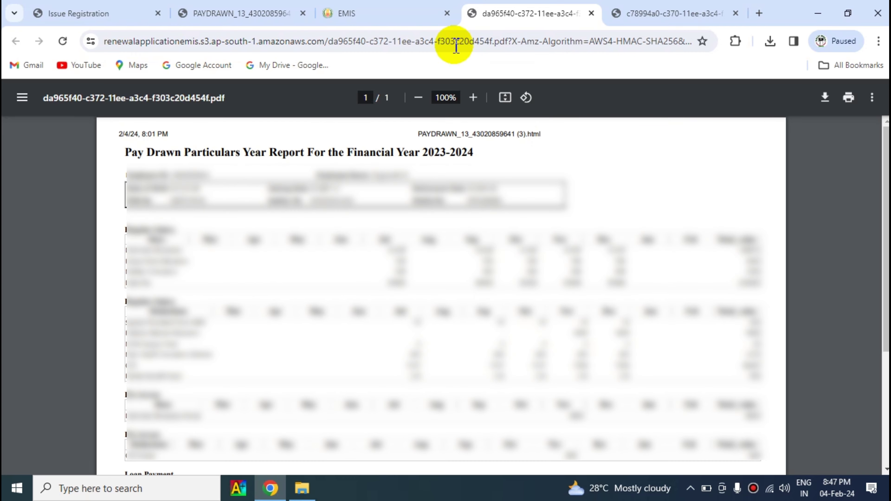
click(386, 13)
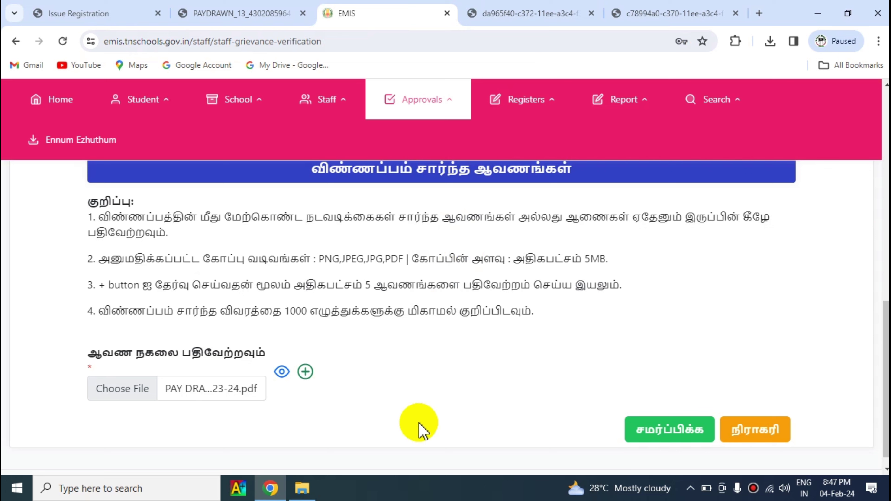
- Add two extra document upload fields beside the attached file and remove both again
click(305, 372)
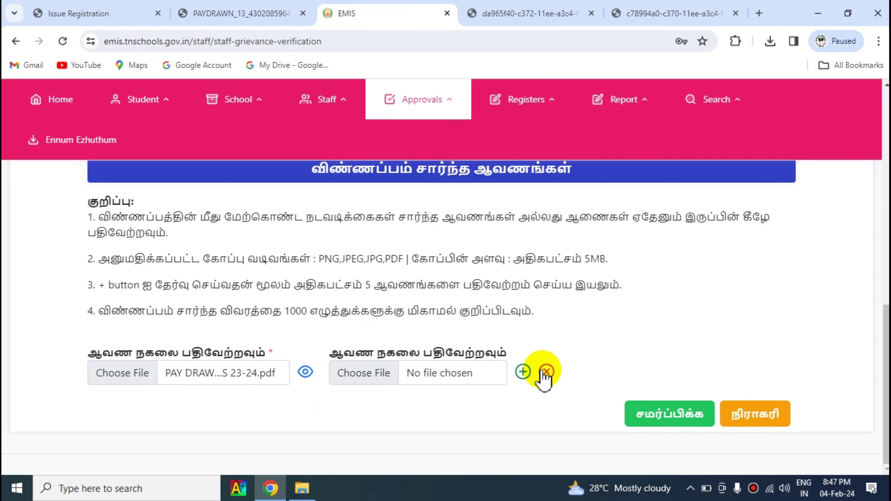
click(523, 372)
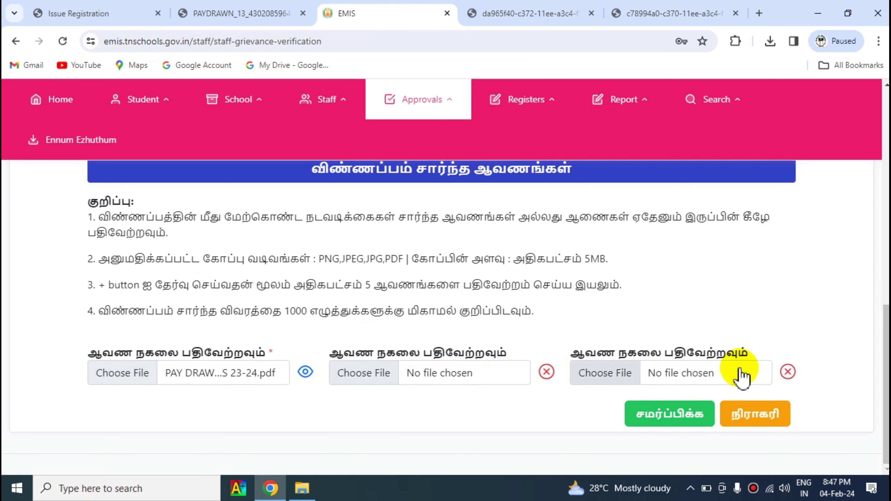
click(547, 372)
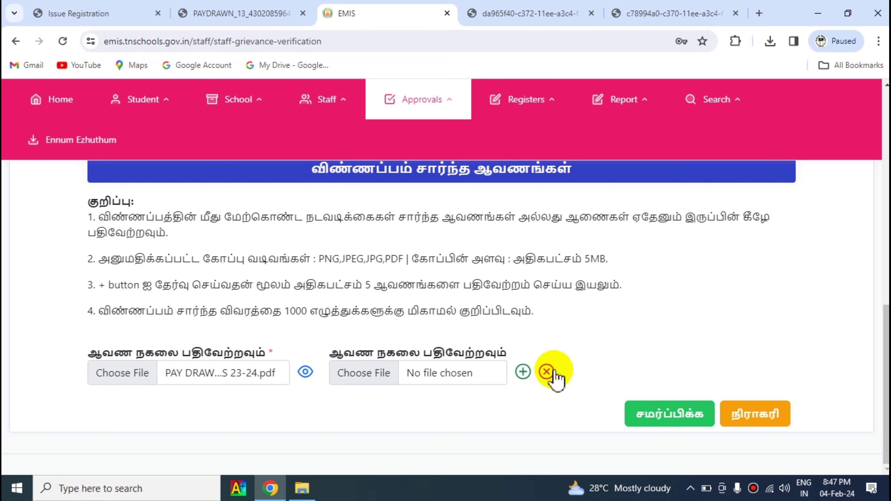
click(547, 373)
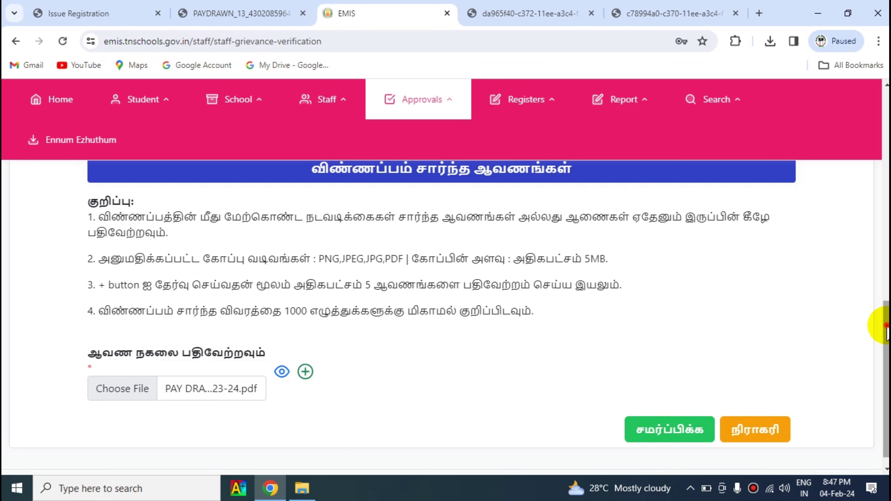
- Submit the verified application to forward it to the concerned office
scroll(885, 322, down, 1)
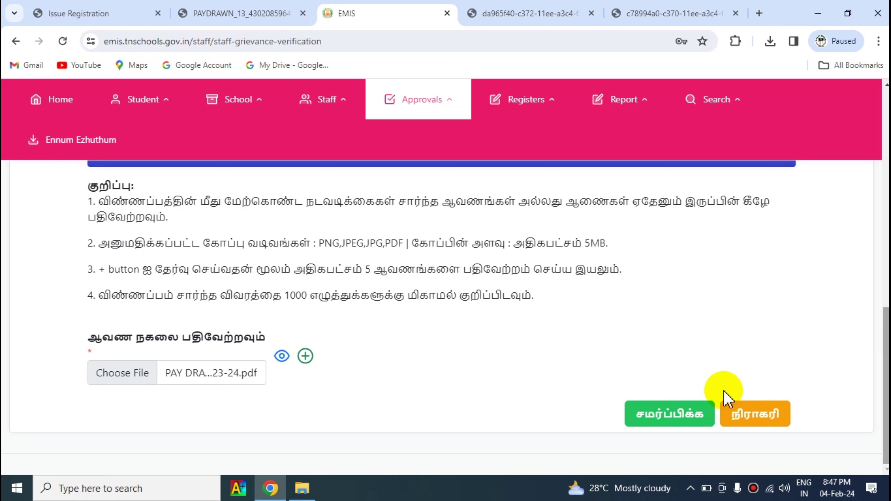
click(662, 411)
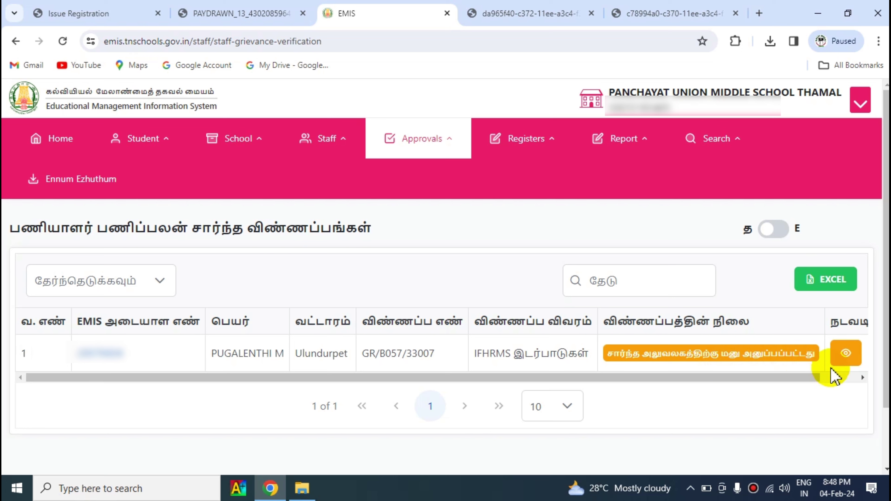
click(350, 417)
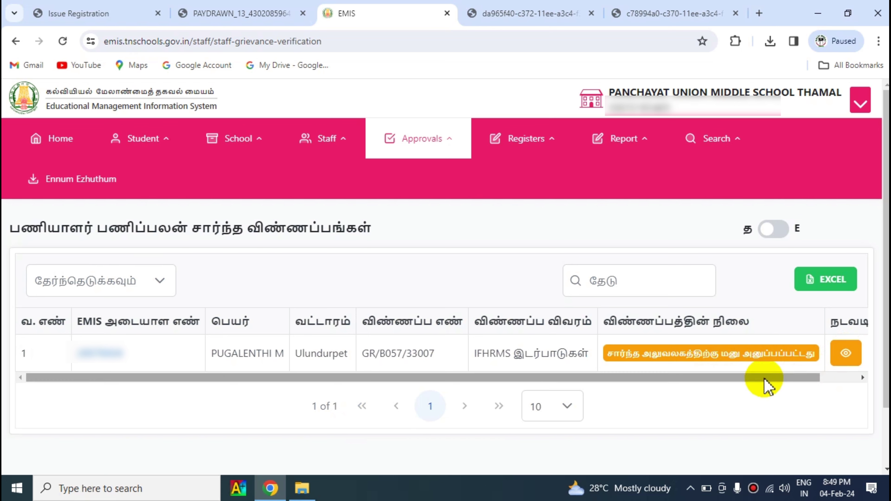
- Open the forwarded IFHRMS application from the verification list and review its details, remark and document section
drag(765, 379, 809, 378)
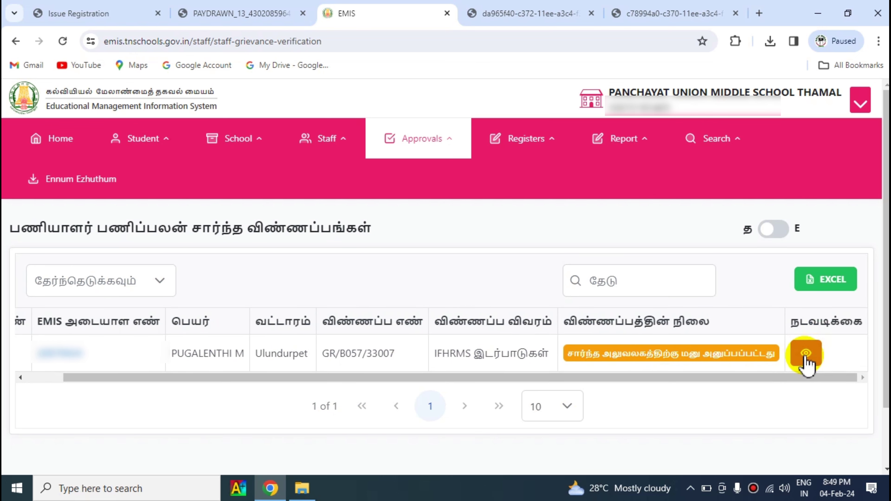
click(806, 354)
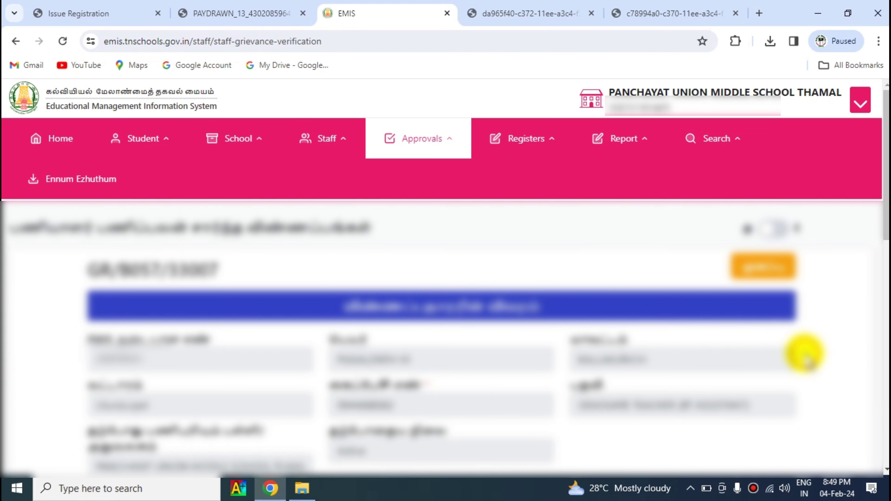
drag(881, 219, 885, 309)
scroll(446, 315, down, 8)
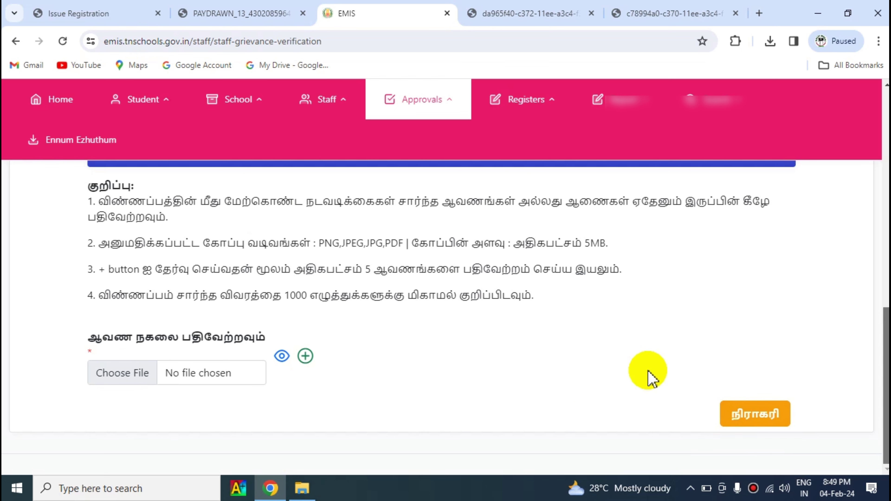
scroll(851, 343, up, 10)
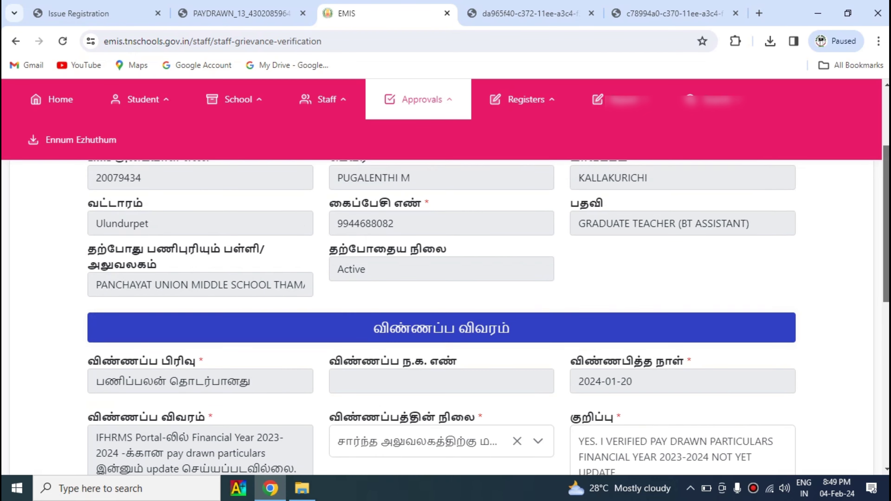
scroll(851, 343, up, 5)
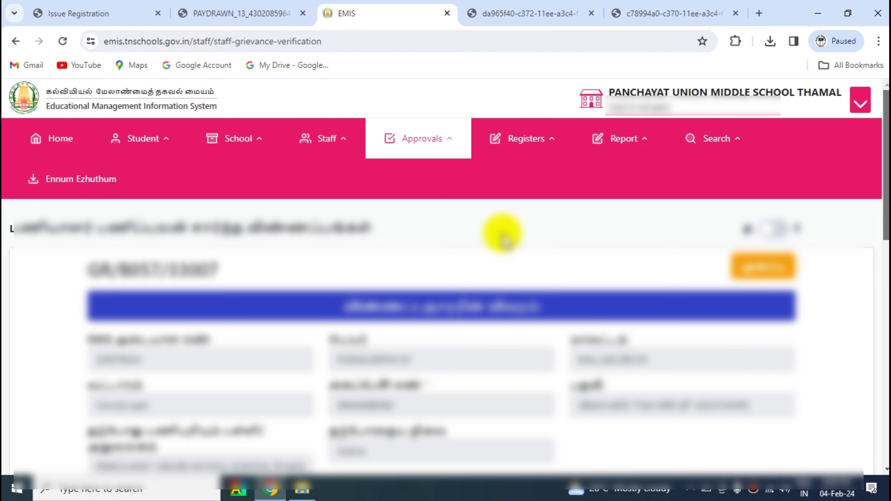
- Log out of the school account and log in with the teacher's saved user name and password
click(861, 107)
click(824, 163)
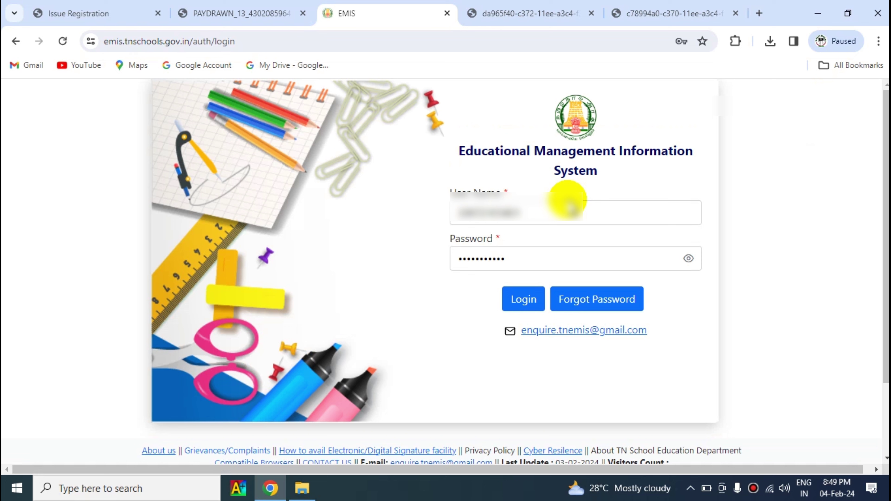
click(535, 213)
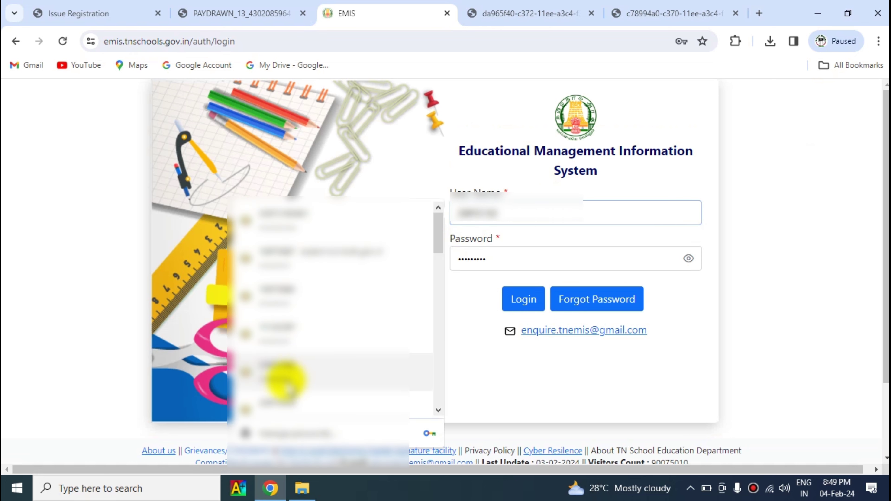
click(278, 400)
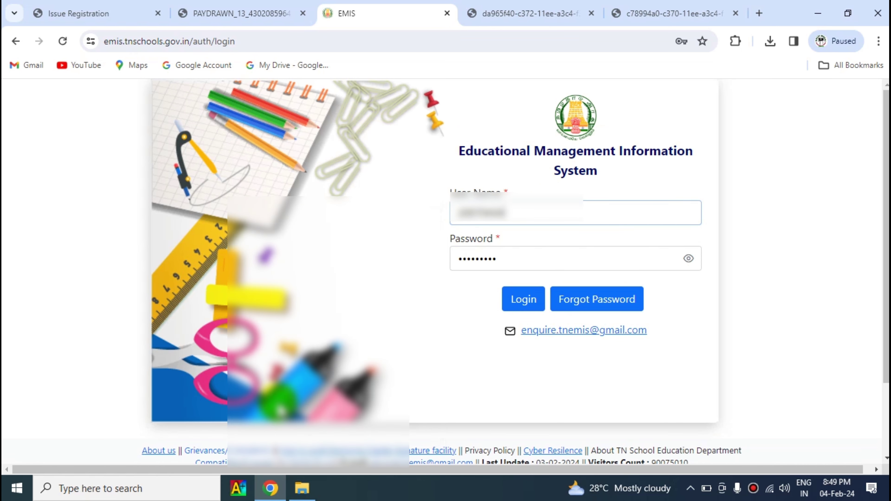
click(526, 301)
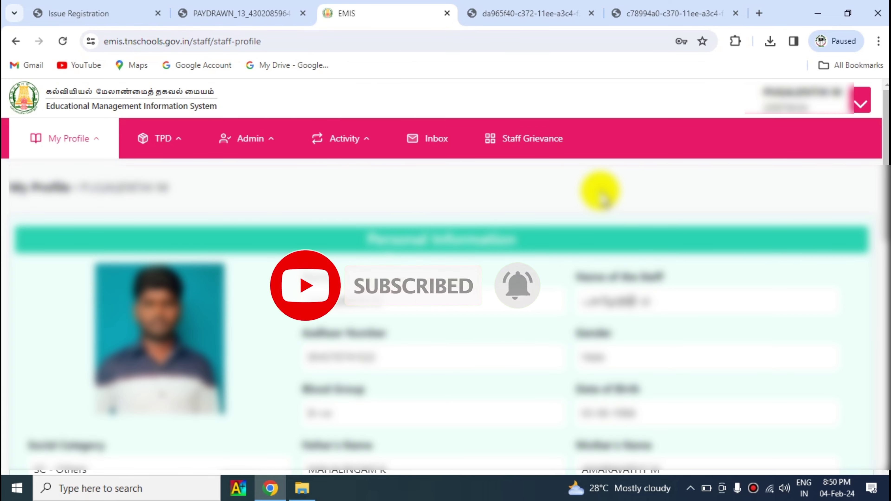
- Open the Staff Grievance list and view the submitted application's full form
click(519, 144)
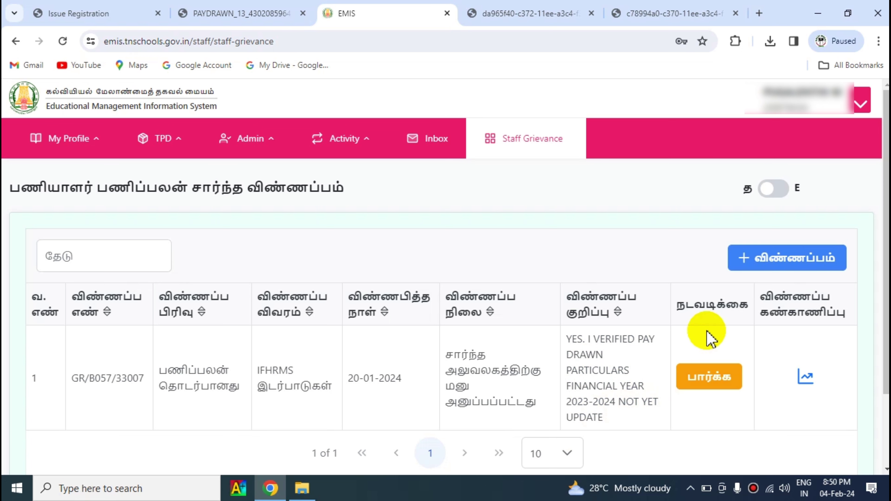
click(709, 381)
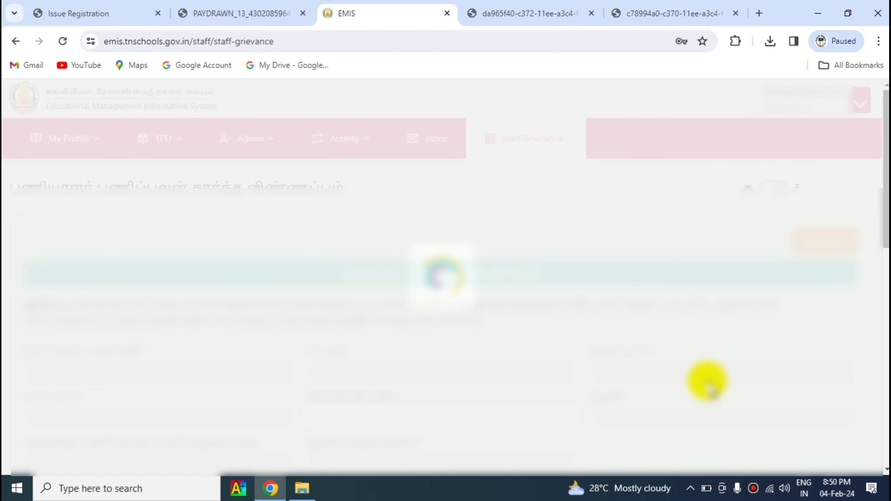
scroll(881, 230, down, 10)
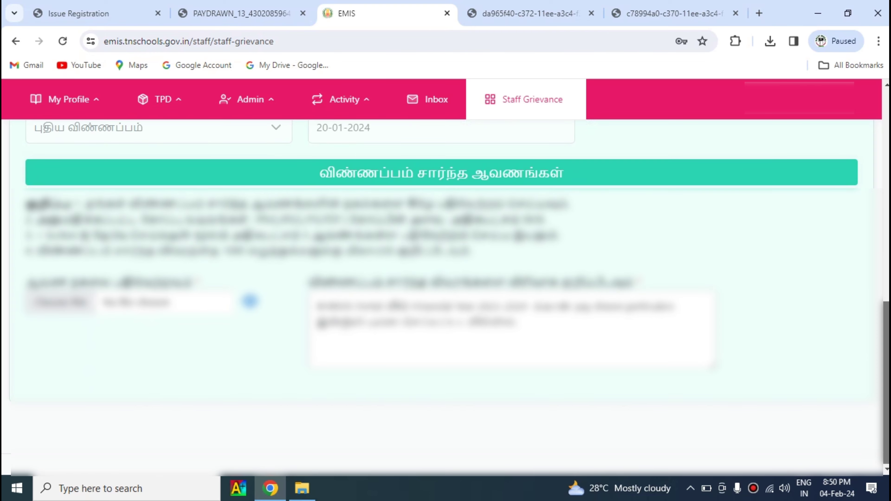
scroll(446, 298, up, 15)
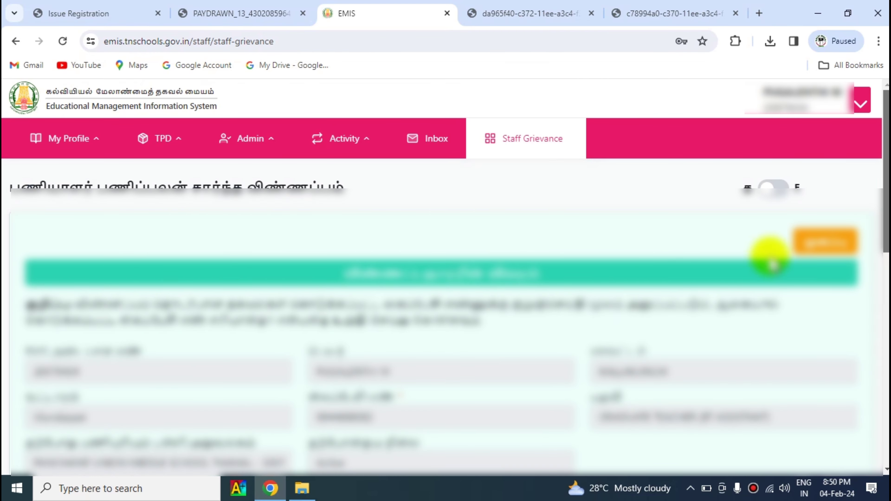
- Return to the Staff Grievance list through My Profile, examine the application's tracking timeline and close it
click(82, 141)
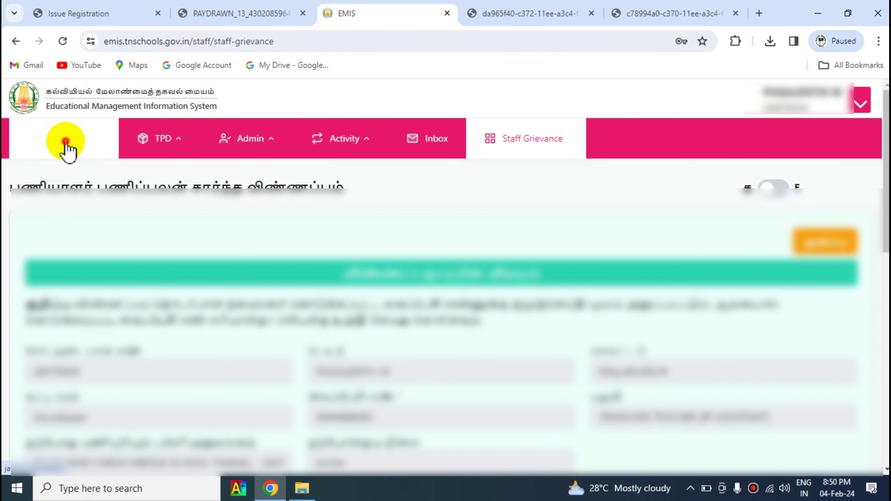
click(64, 179)
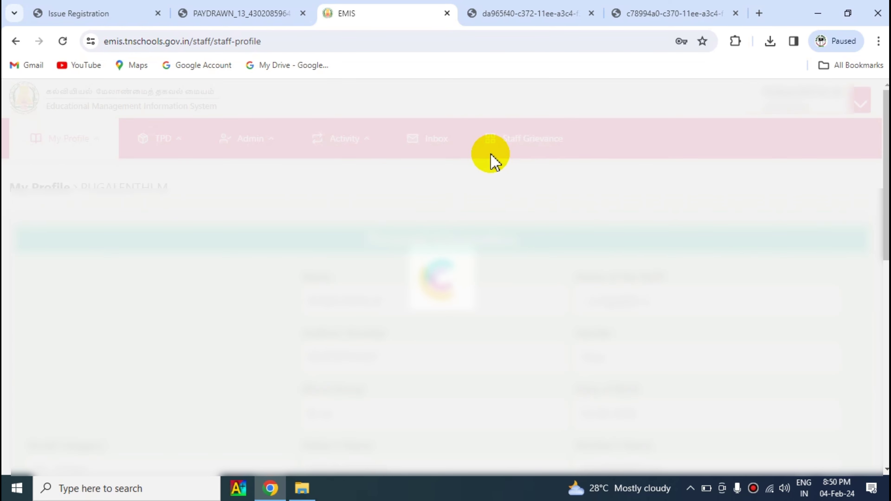
click(529, 155)
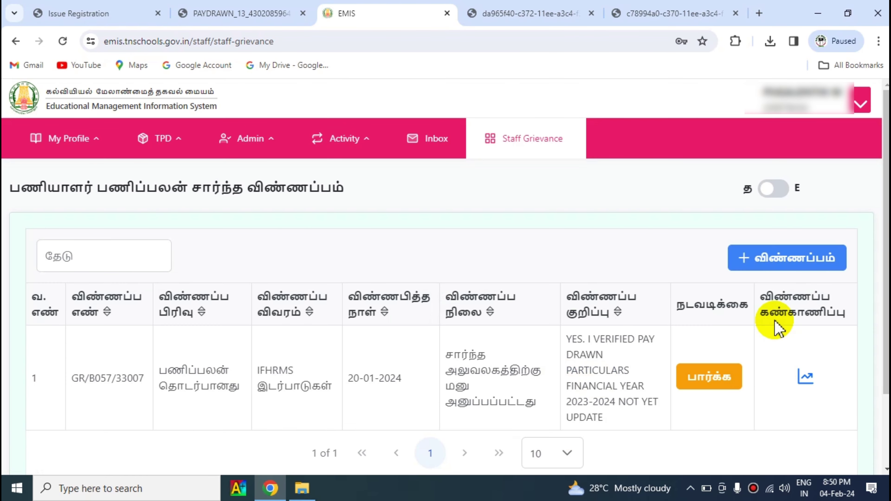
click(806, 379)
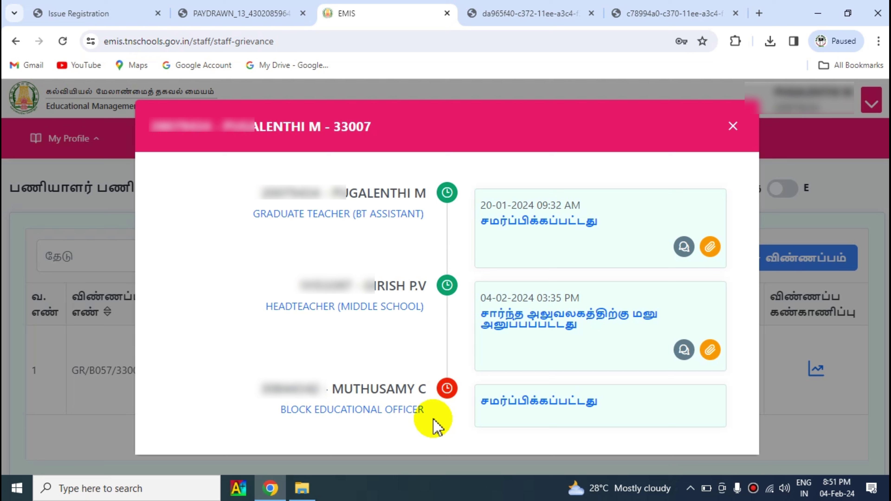
click(732, 126)
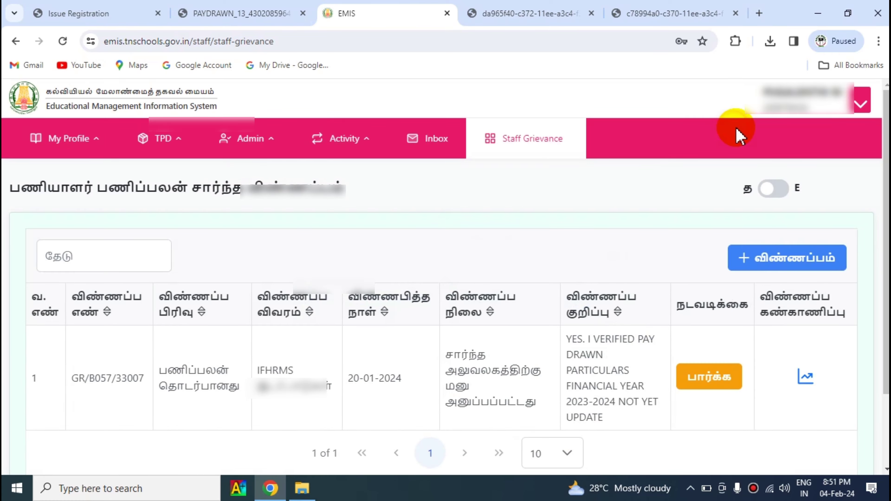
- Log out of the teacher's account
click(858, 105)
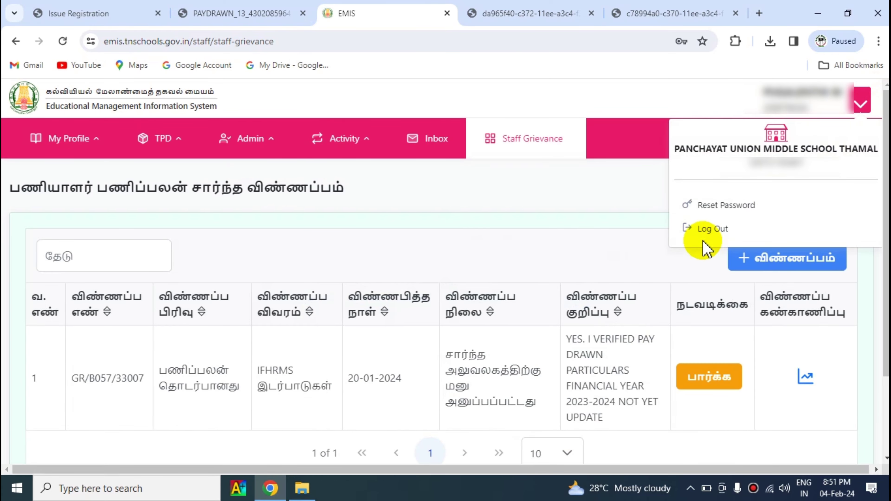